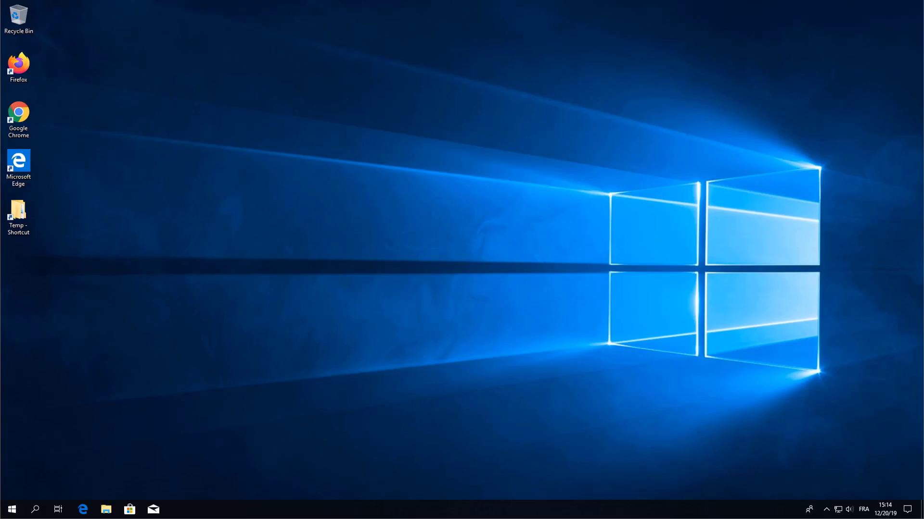
# - Launch the Setup program from C:\Temp\DP AD Workstation
pyautogui.click(19, 217)
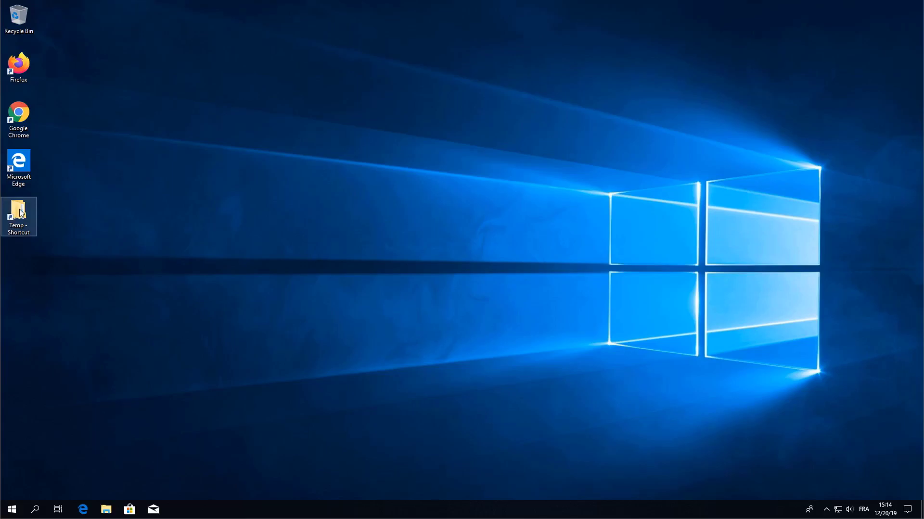
pyautogui.doubleClick(20, 213)
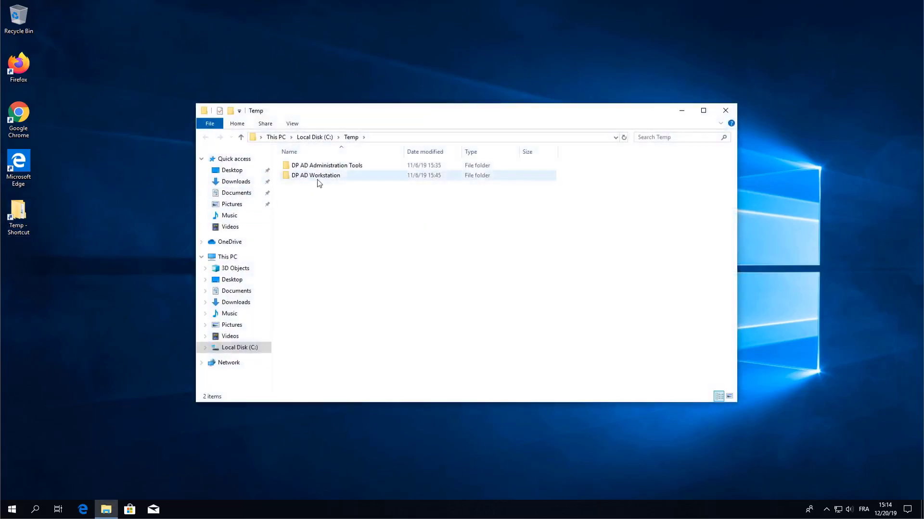
pyautogui.doubleClick(319, 183)
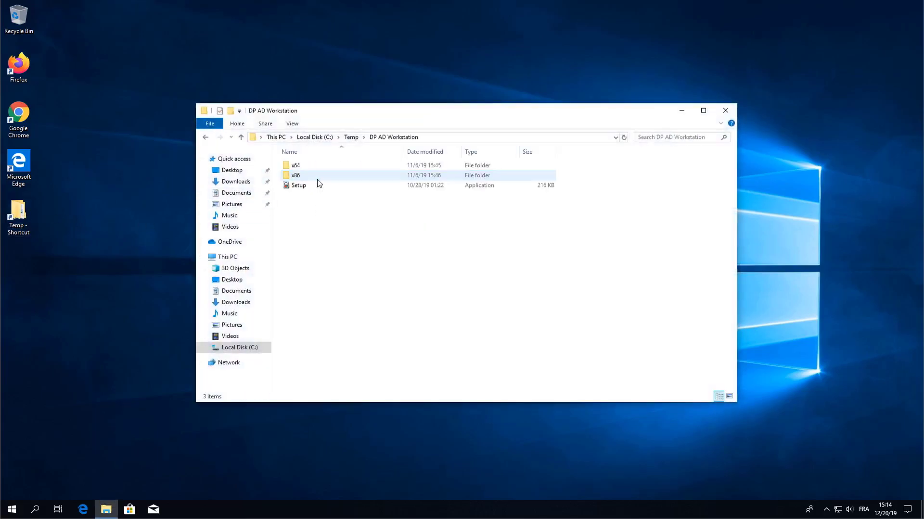
pyautogui.click(298, 186)
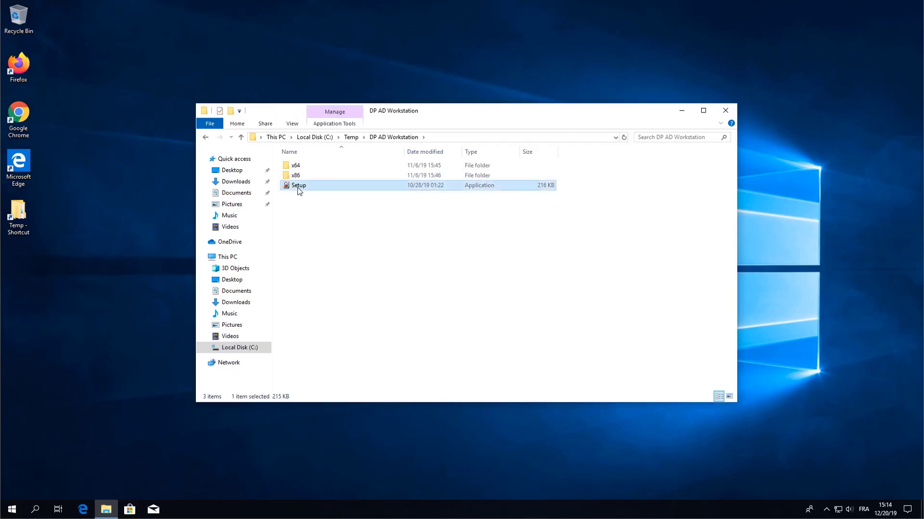
pyautogui.doubleClick(298, 187)
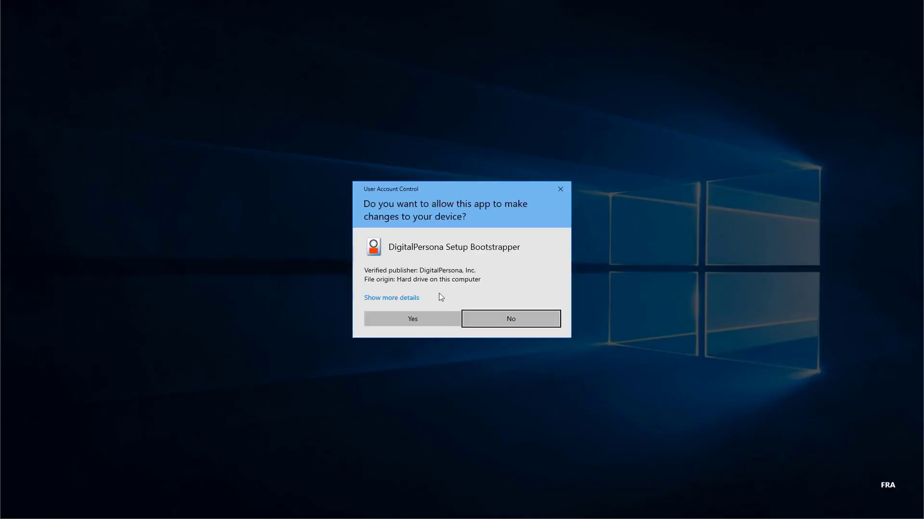
# - Approve the UAC prompt and install the Visual C++ 2012 redistributable prerequisite
pyautogui.click(415, 318)
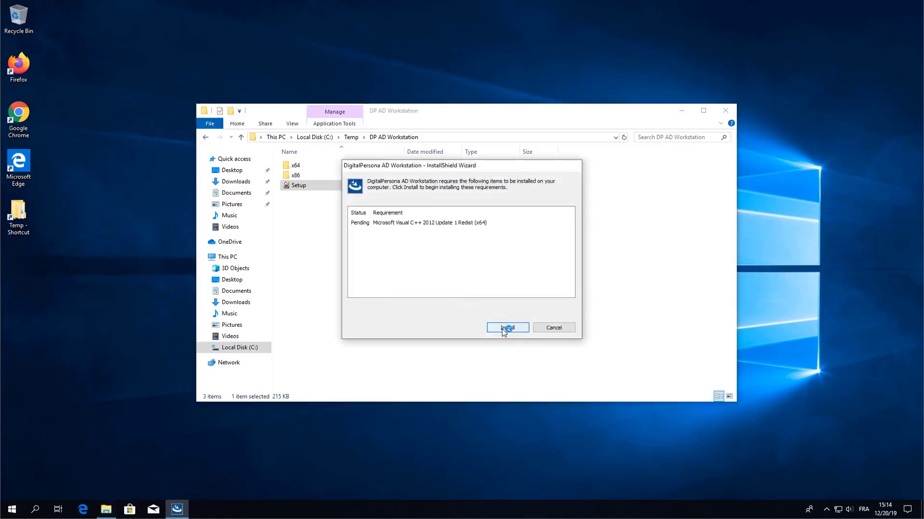
pyautogui.click(505, 328)
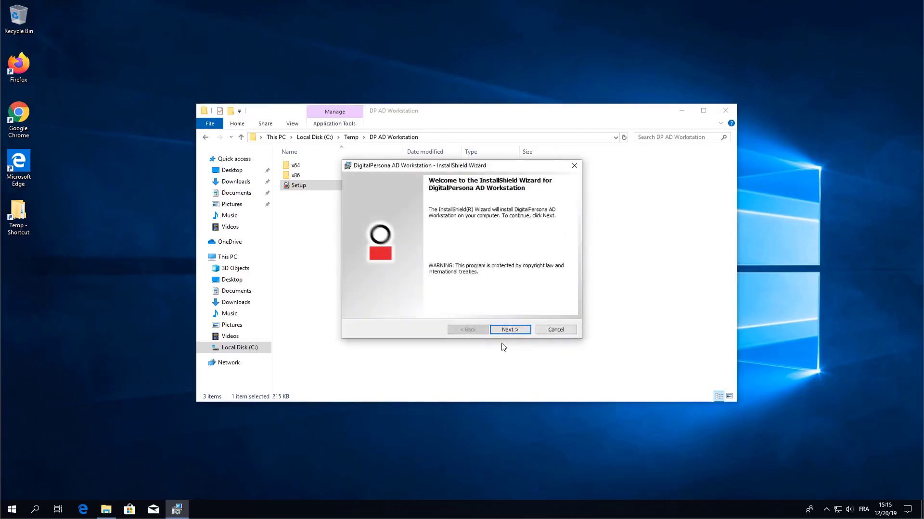
# - Accept the licence, keep the default install folder, and store biometric data locally
pyautogui.click(511, 331)
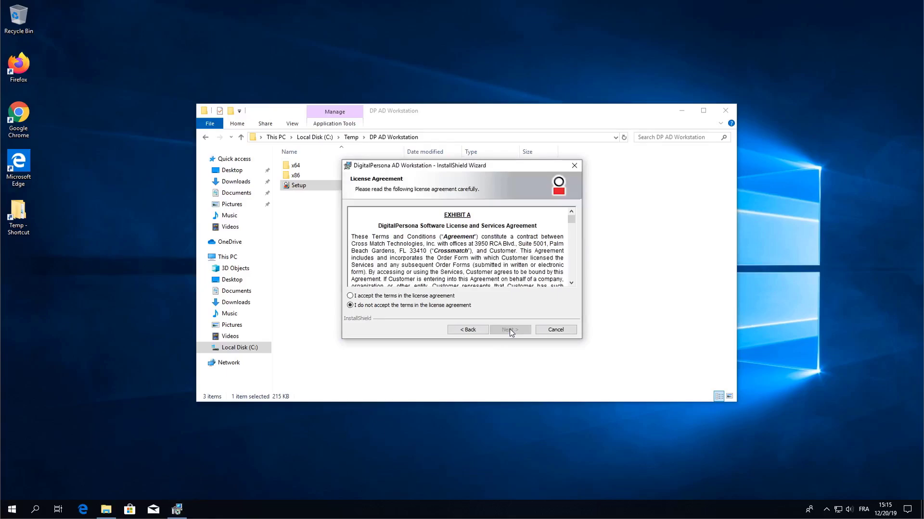
pyautogui.click(378, 296)
pyautogui.click(510, 331)
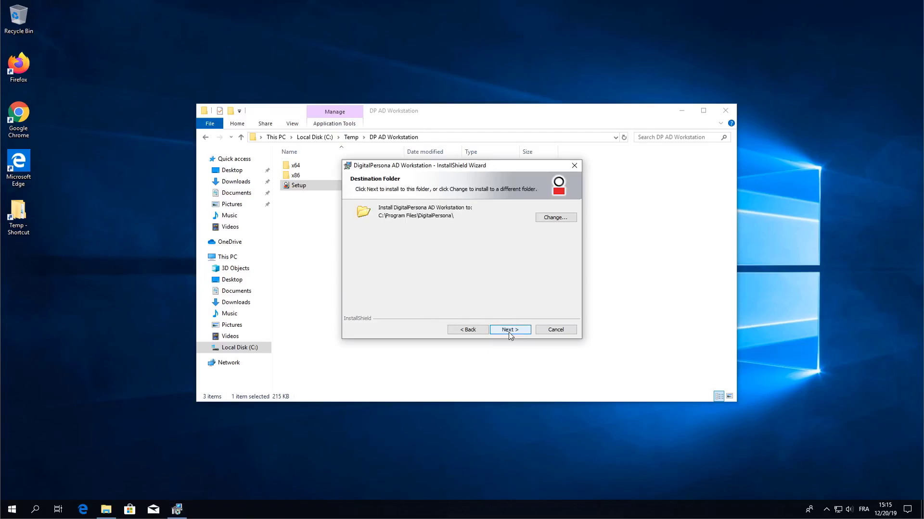
pyautogui.click(510, 332)
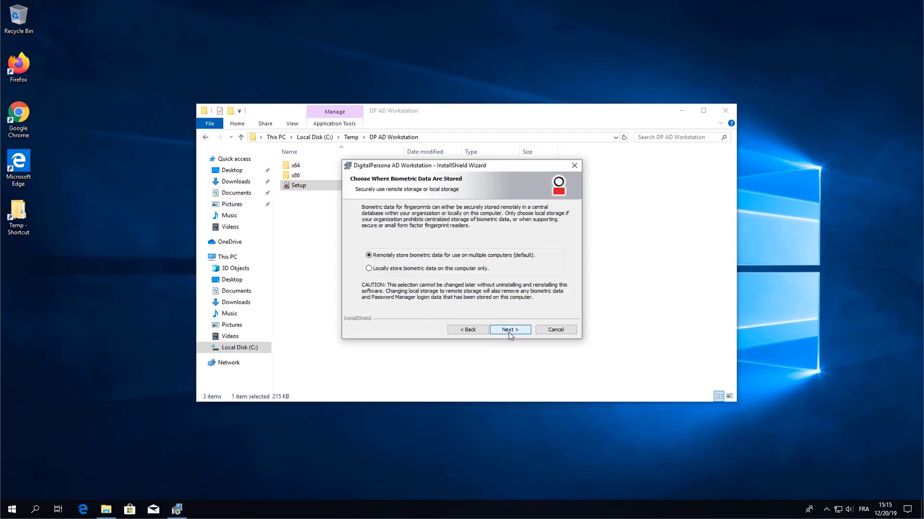
pyautogui.click(378, 271)
pyautogui.click(509, 332)
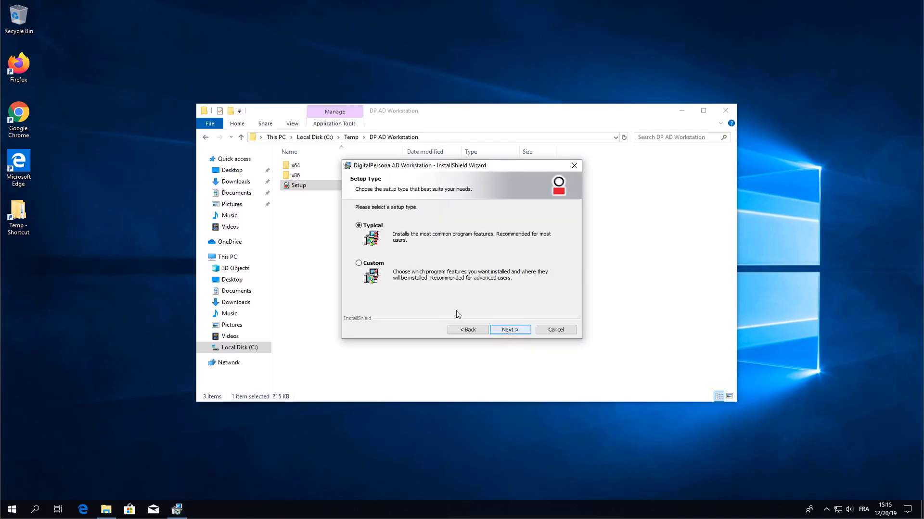
# - Choose a Custom setup with Attended Enrollment installed locally, and start installing
pyautogui.click(368, 265)
pyautogui.click(502, 330)
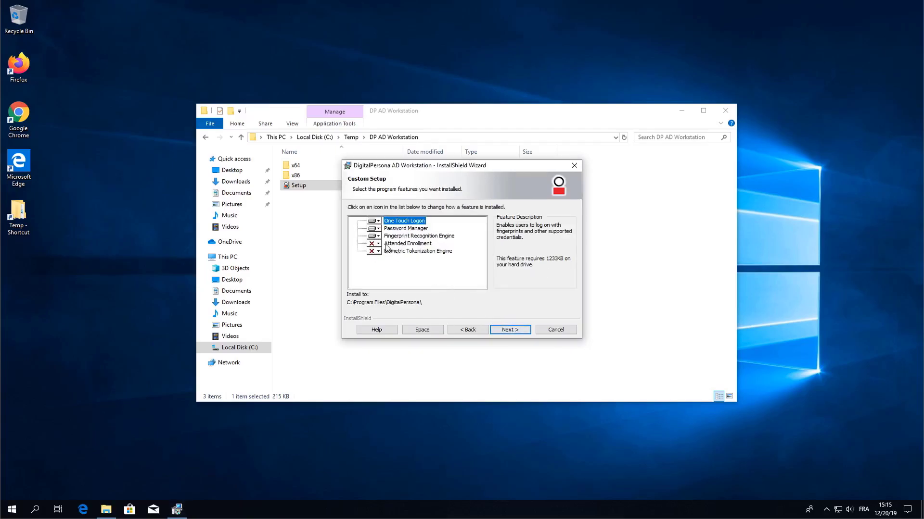
pyautogui.click(378, 244)
pyautogui.click(389, 252)
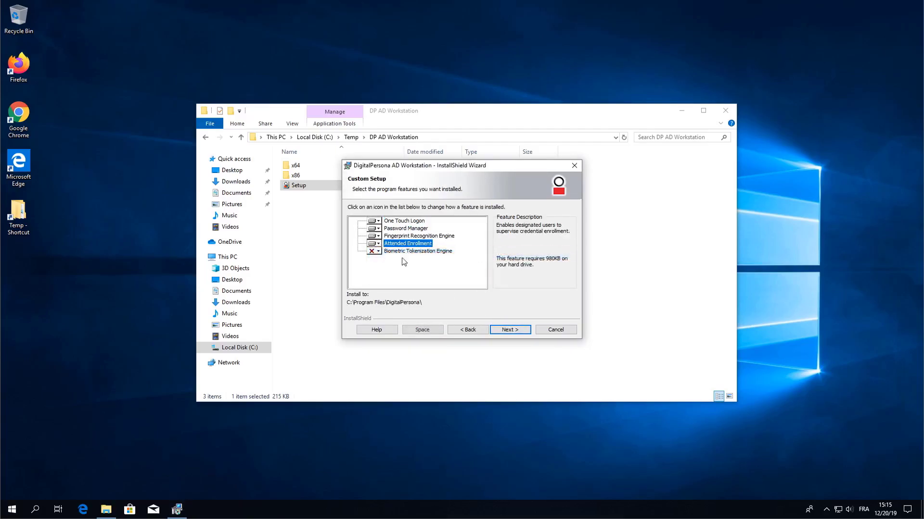
pyautogui.click(509, 332)
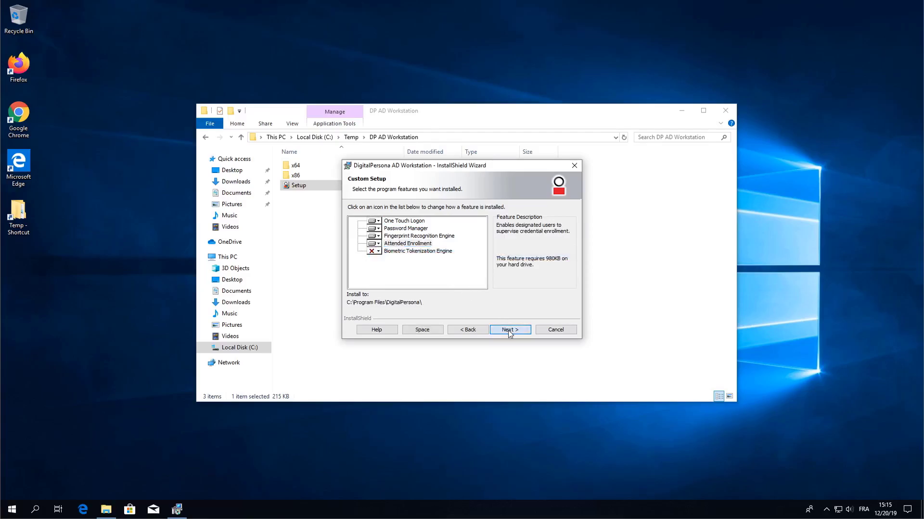
pyautogui.click(509, 329)
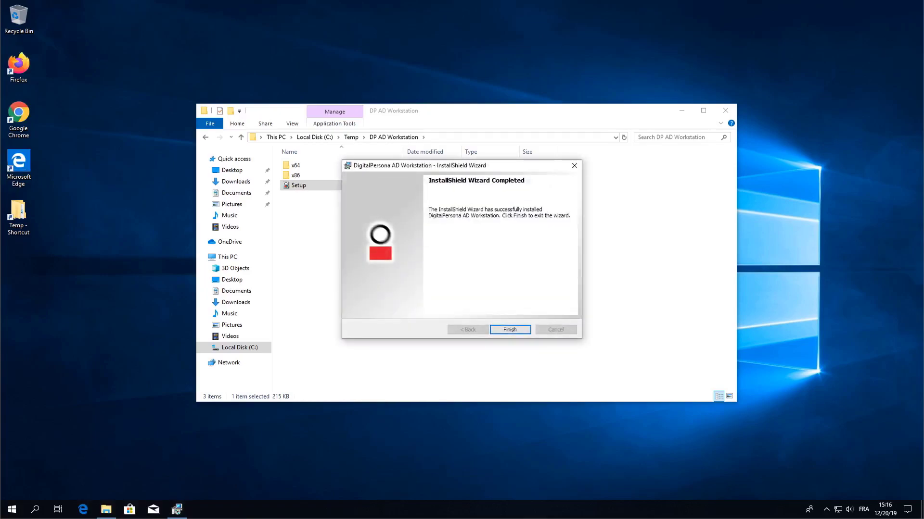
# - Finish the installer, restart the PC, and sign back in with the Windows password
pyautogui.click(514, 331)
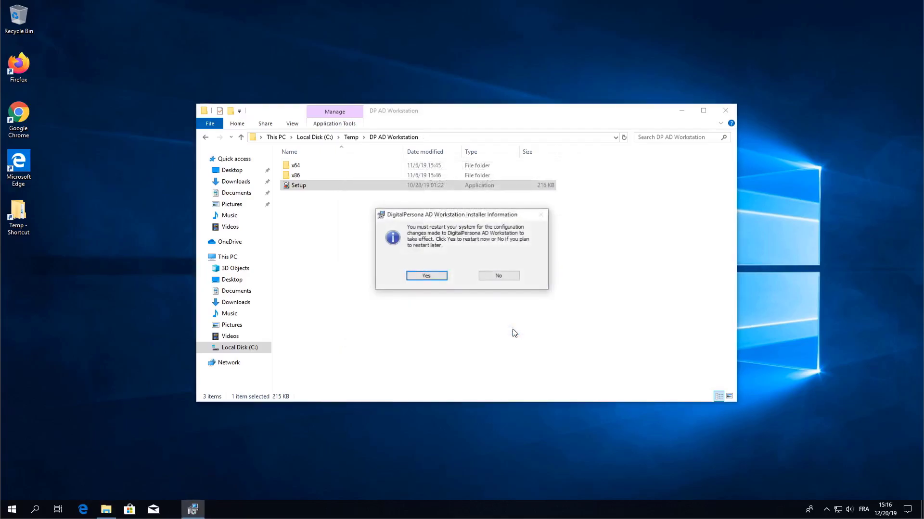
pyautogui.click(426, 277)
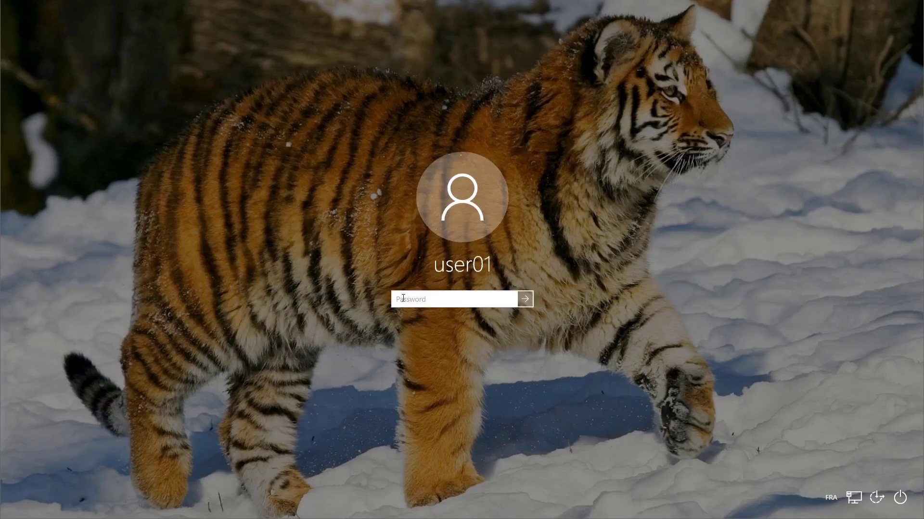
pyautogui.write('••••••••••••')
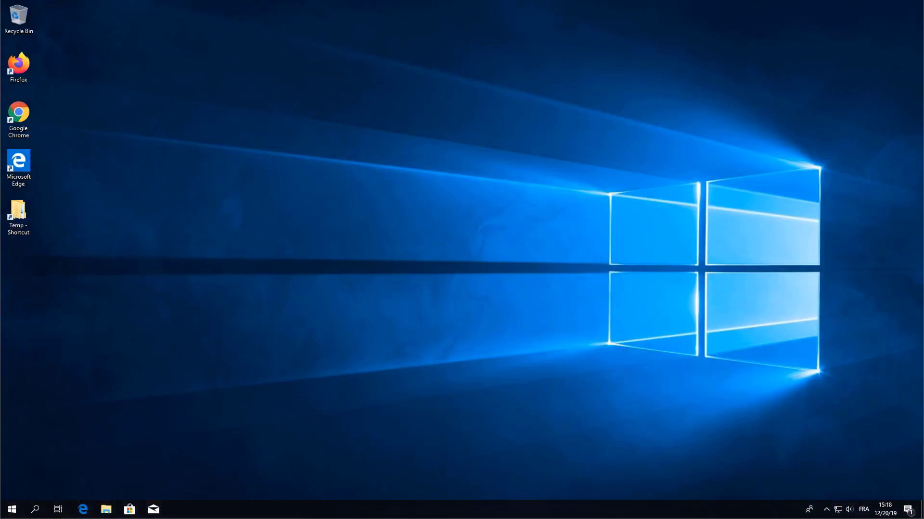
# - Launch Setup from C:\Temp\DP AD Administration Tools and approve the UAC prompt
pyautogui.doubleClick(26, 212)
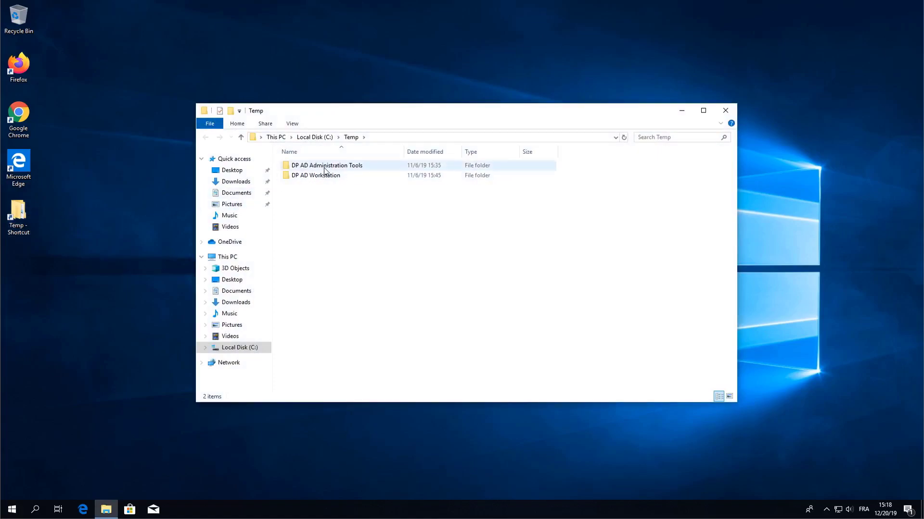
pyautogui.doubleClick(326, 170)
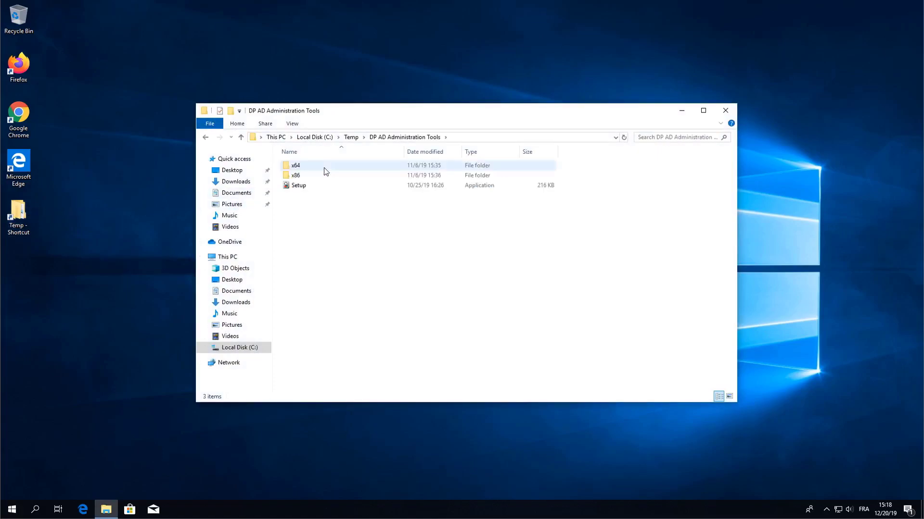
pyautogui.doubleClick(298, 186)
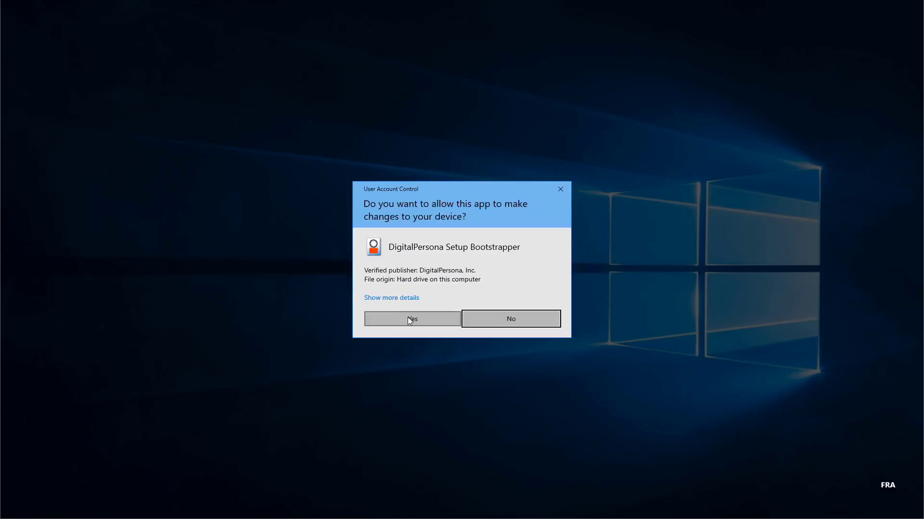
pyautogui.click(408, 317)
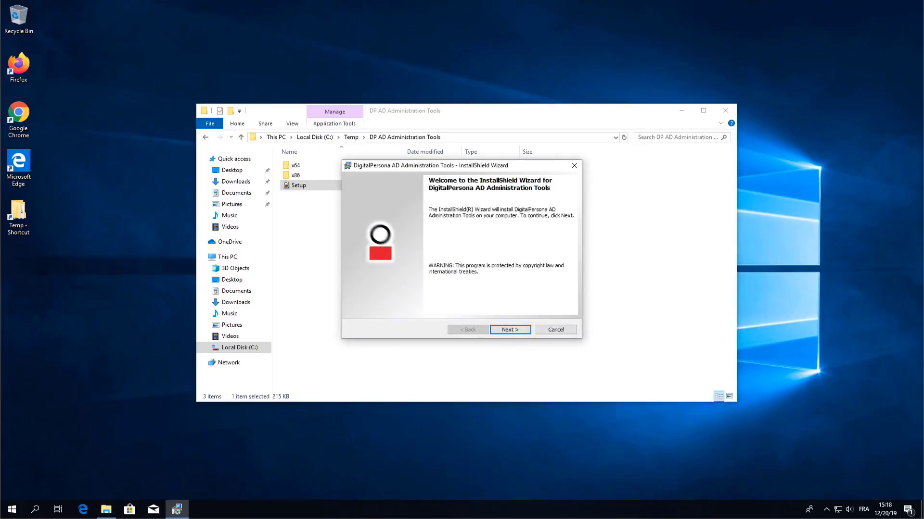
# - Accept the licence and defaults and install the Administration Tools as a Complete setup
pyautogui.click(510, 329)
pyautogui.click(511, 330)
pyautogui.click(511, 330)
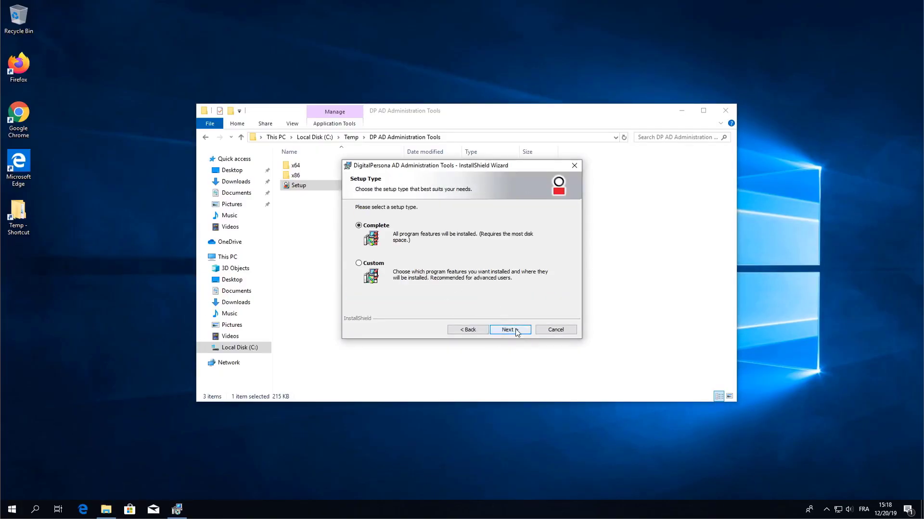
pyautogui.click(511, 330)
pyautogui.click(514, 331)
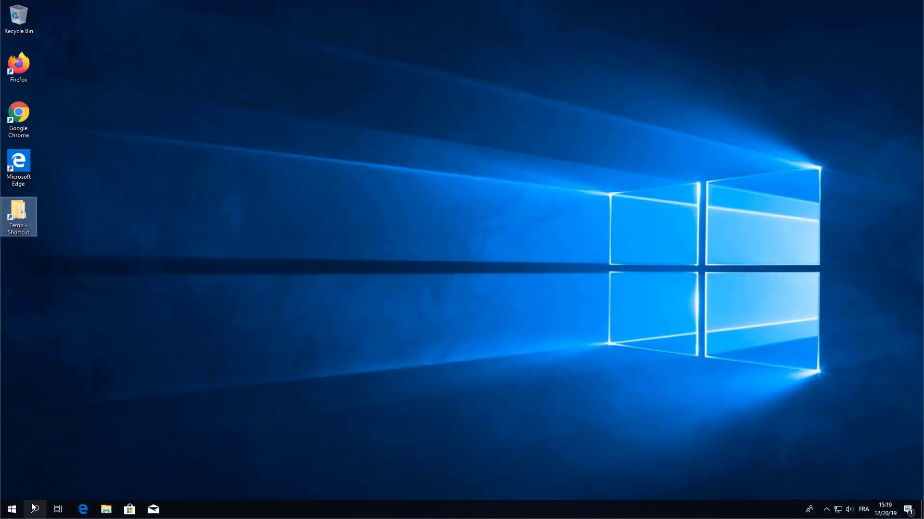
# - Launch gpedit.msc from Windows search and enlarge the editor window and tree pane
pyautogui.click(35, 508)
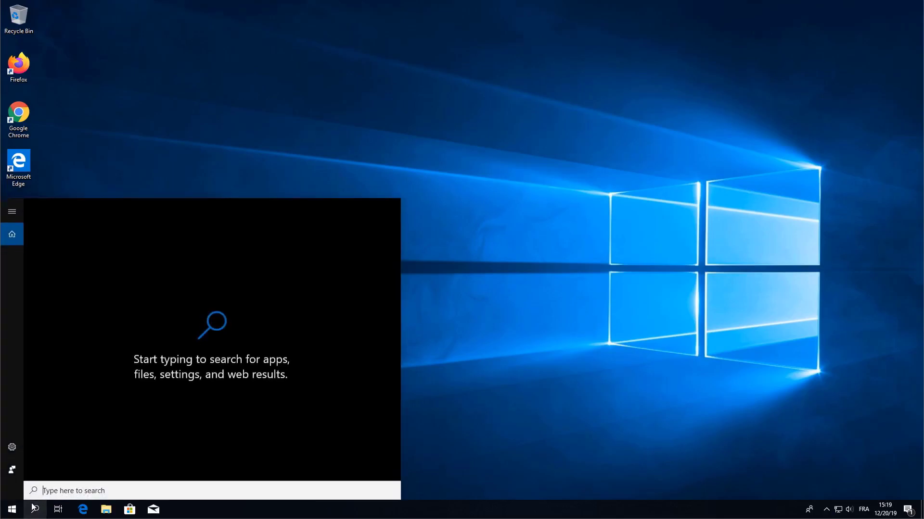
pyautogui.write('gpe')
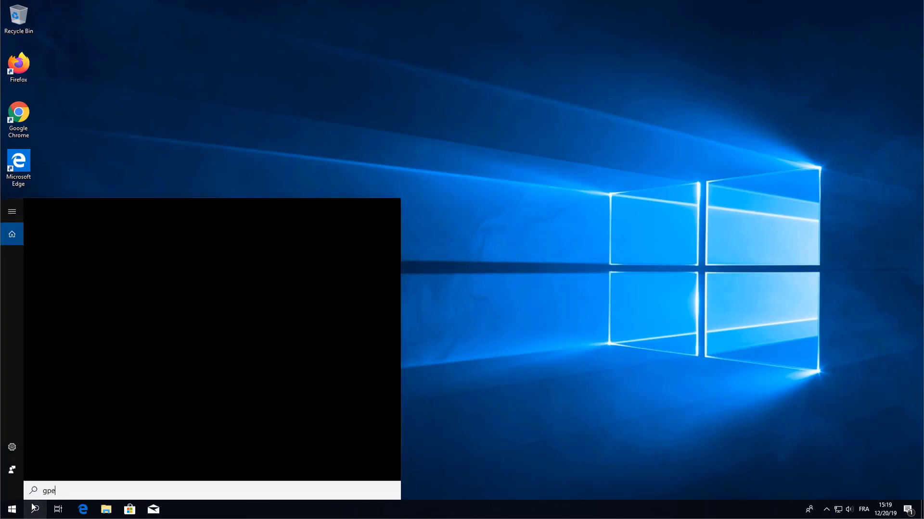
pyautogui.write('dit.')
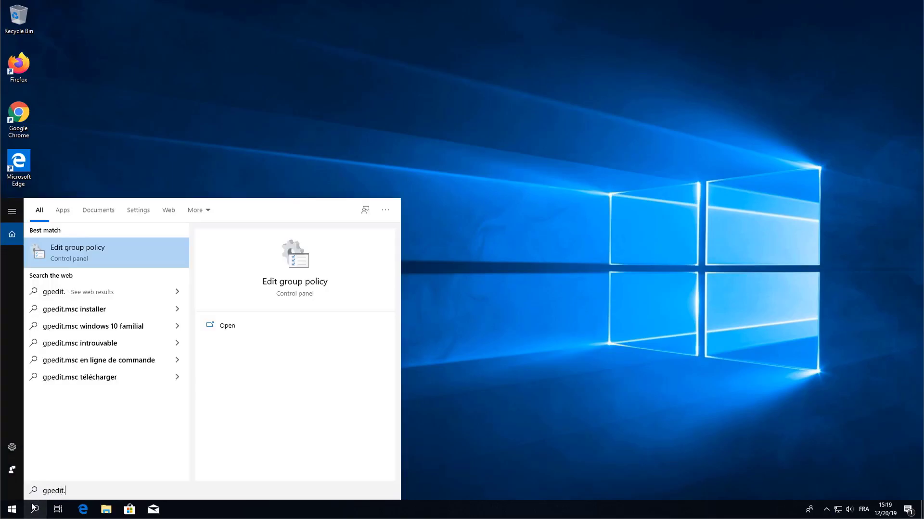
pyautogui.write('msc')
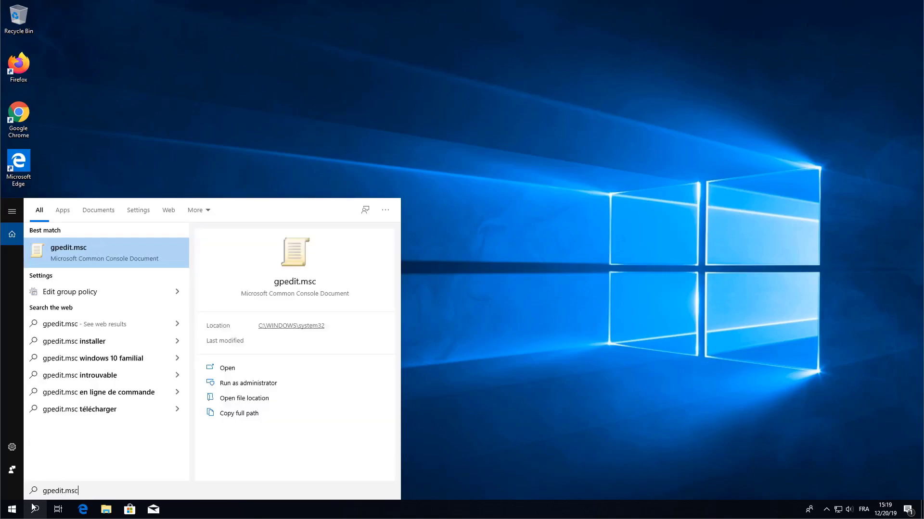
pyautogui.press('Return')
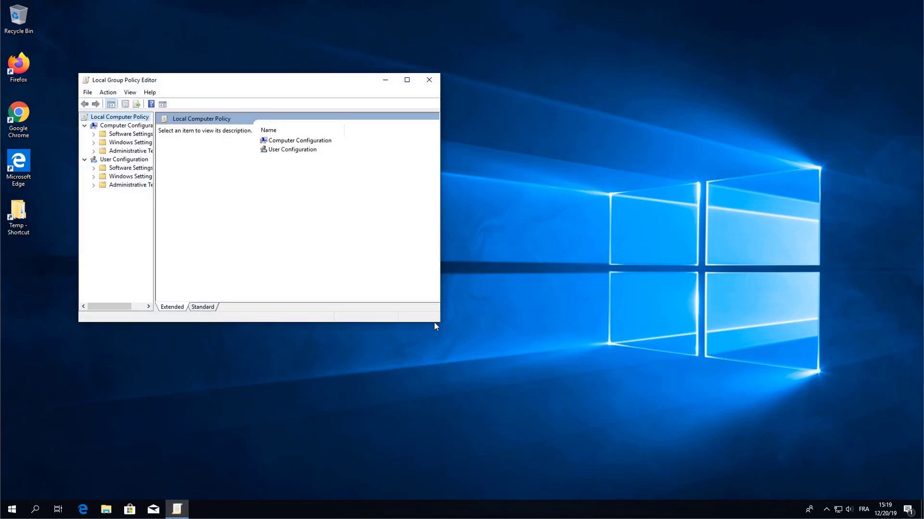
pyautogui.moveTo(441, 321); pyautogui.dragTo(656, 414)
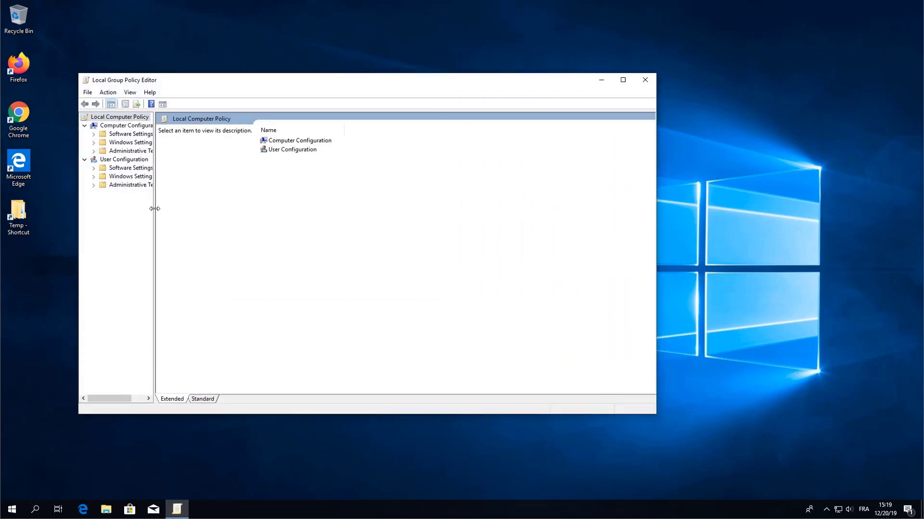
pyautogui.moveTo(153, 210); pyautogui.dragTo(237, 209)
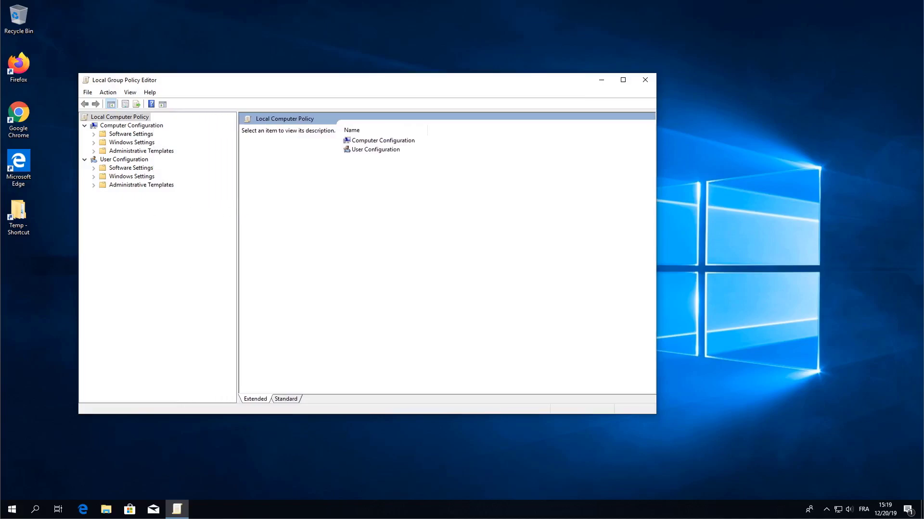
# - Expand Software Settings > DigitalPersona Client > Security and select Authentication
pyautogui.doubleClick(124, 137)
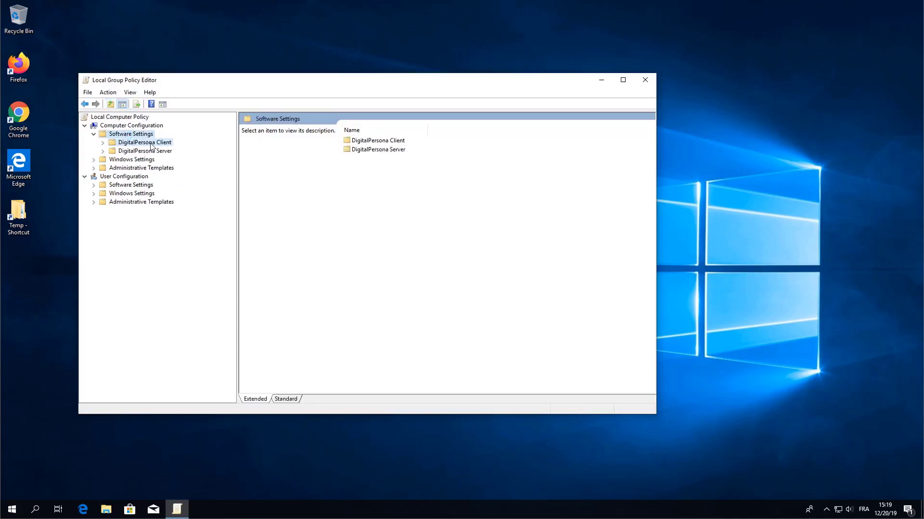
pyautogui.doubleClick(150, 143)
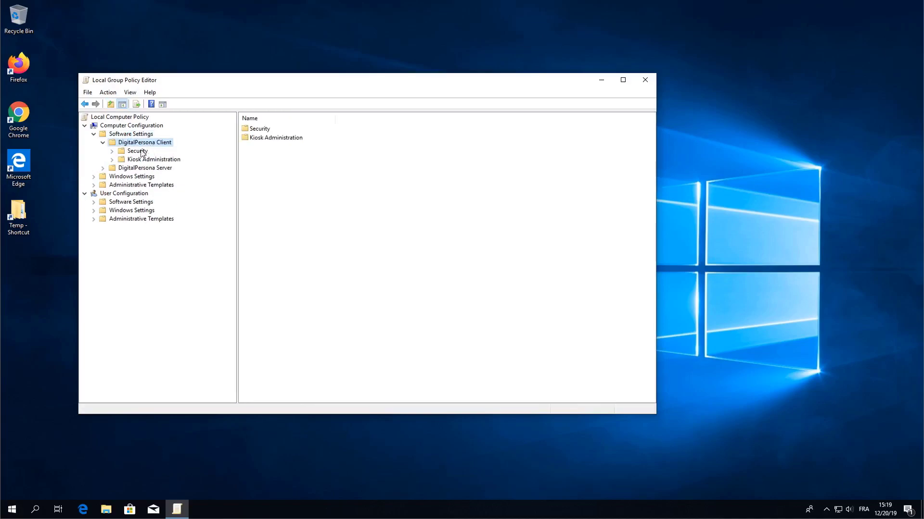
pyautogui.doubleClick(143, 153)
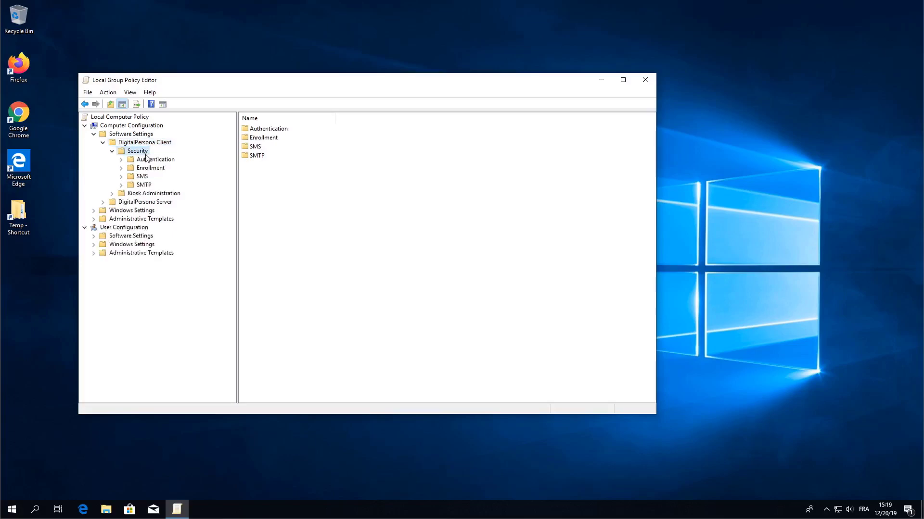
pyautogui.click(150, 162)
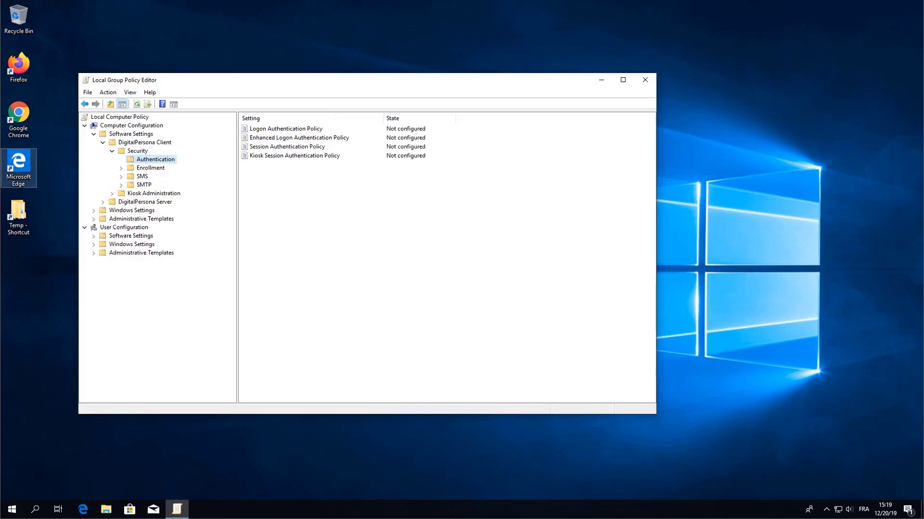
# - Enable the Logon Authentication Policy and add Password as an allowed credential
pyautogui.doubleClick(284, 129)
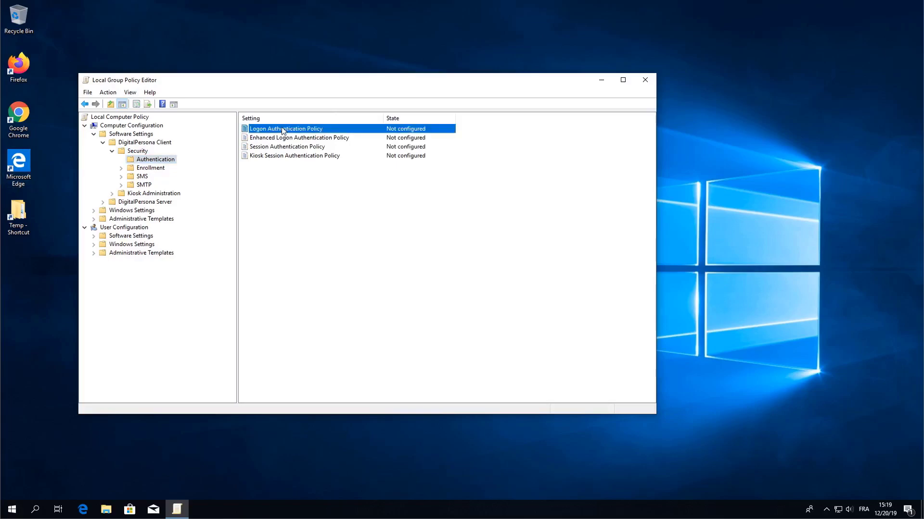
pyautogui.click(277, 198)
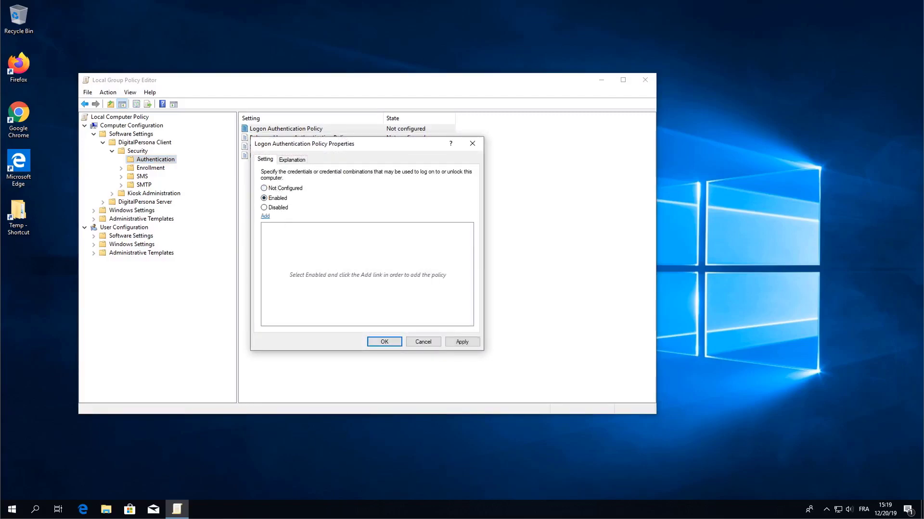
pyautogui.click(266, 217)
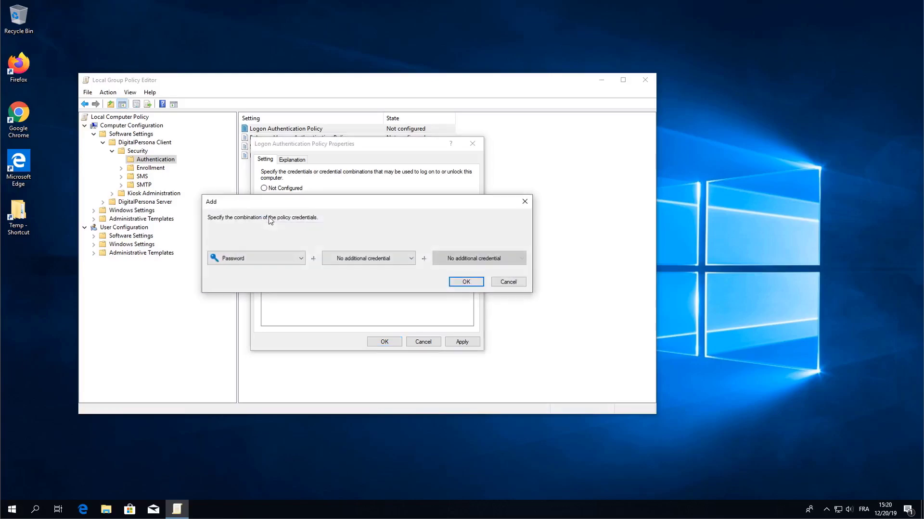
pyautogui.click(466, 282)
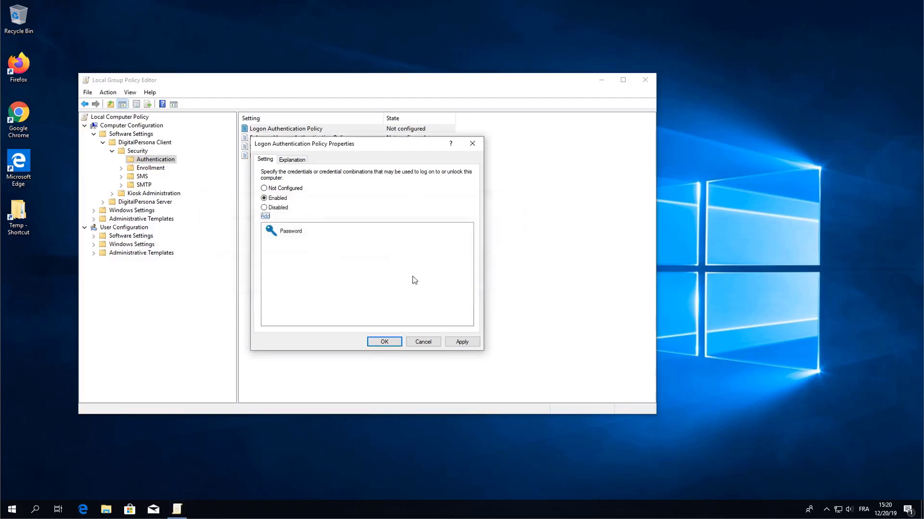
# - Add Fingerprints, with no additional credential, as a second logon option and save the policy
pyautogui.click(266, 217)
pyautogui.click(293, 259)
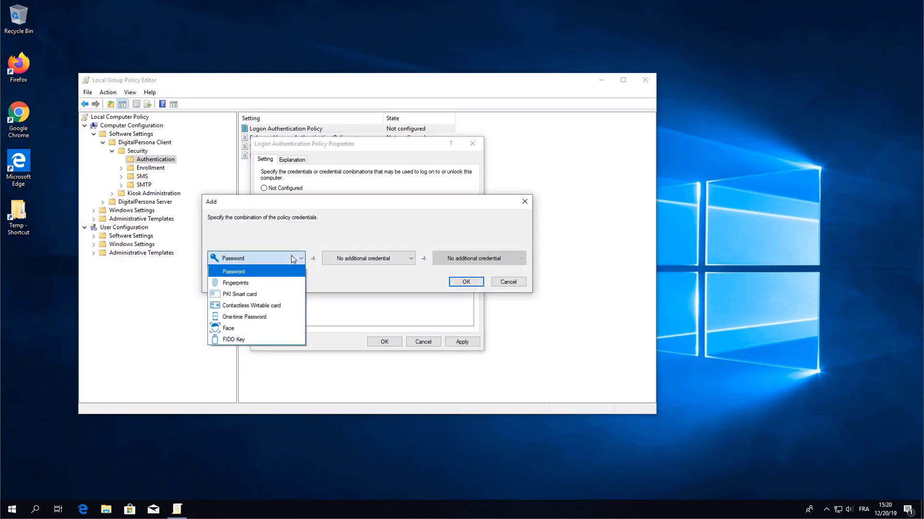
pyautogui.click(259, 283)
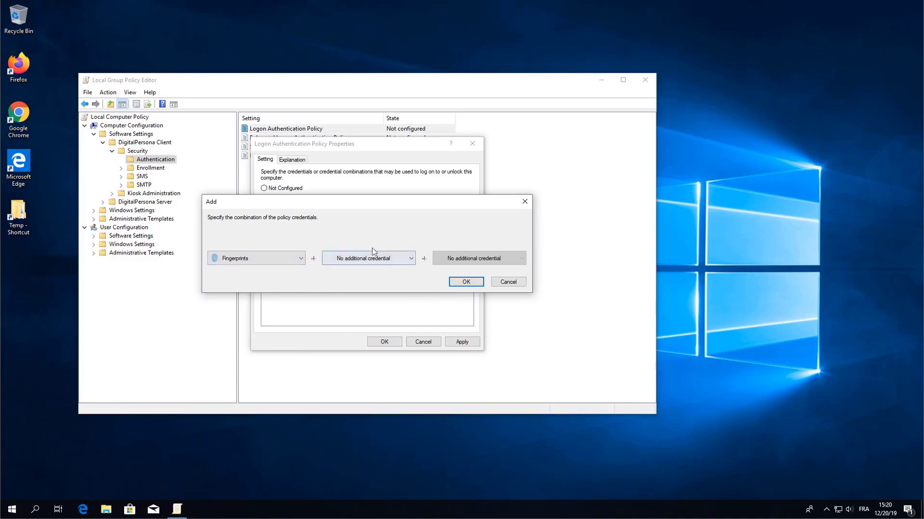
pyautogui.click(405, 260)
pyautogui.click(423, 239)
pyautogui.click(467, 284)
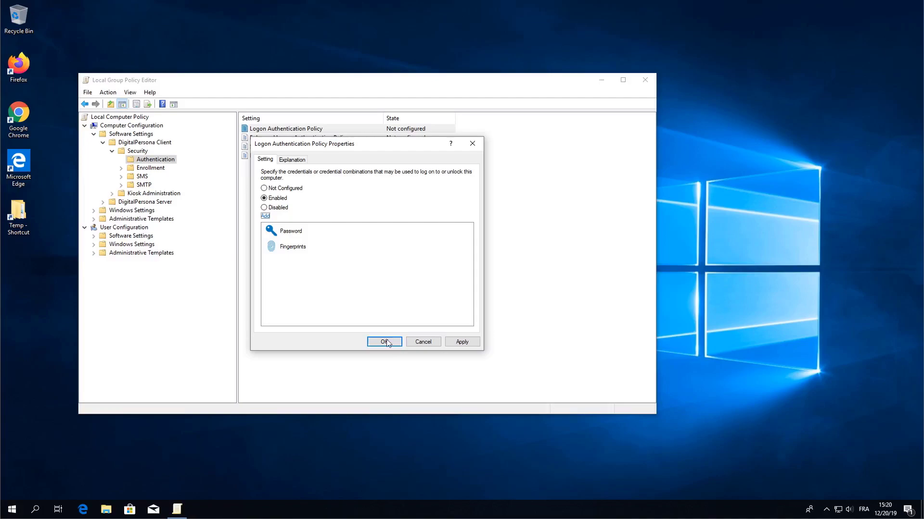
pyautogui.click(459, 342)
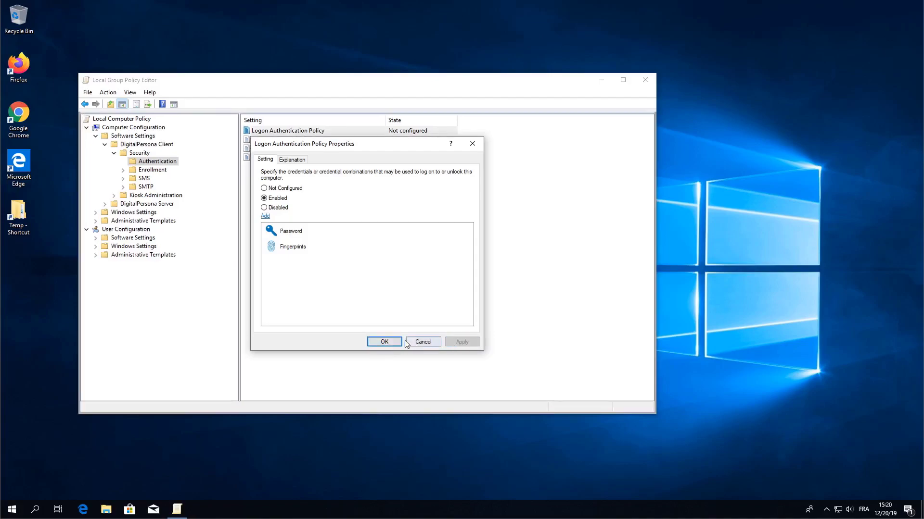
pyautogui.click(384, 342)
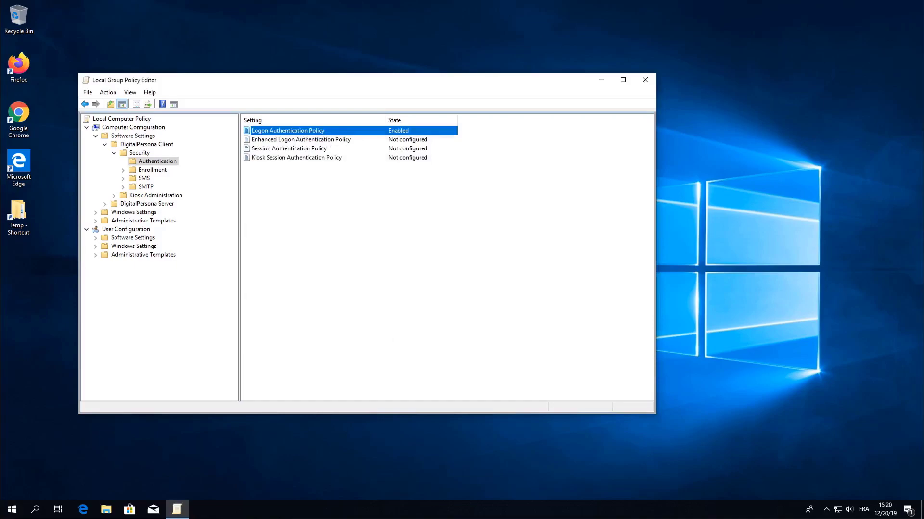
# - Open the Enrollment Policy under Enrollment and set it to Enabled
pyautogui.click(155, 171)
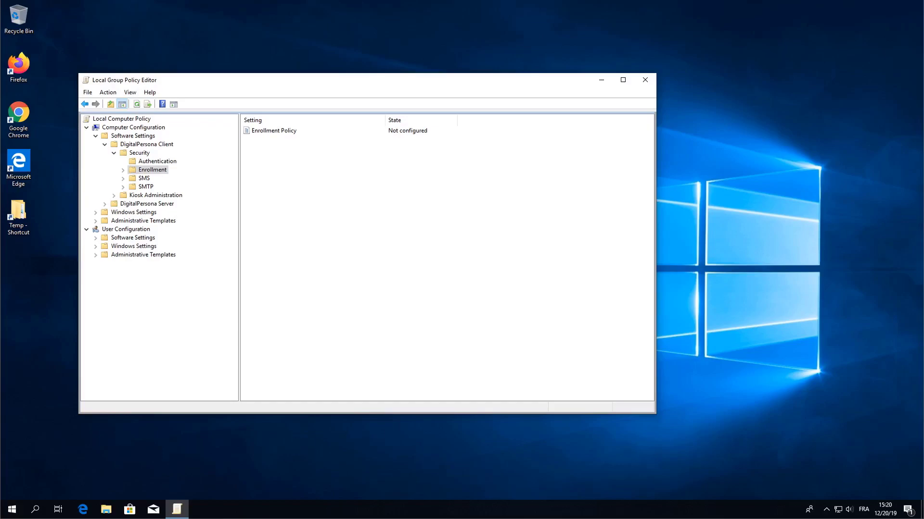
pyautogui.doubleClick(279, 131)
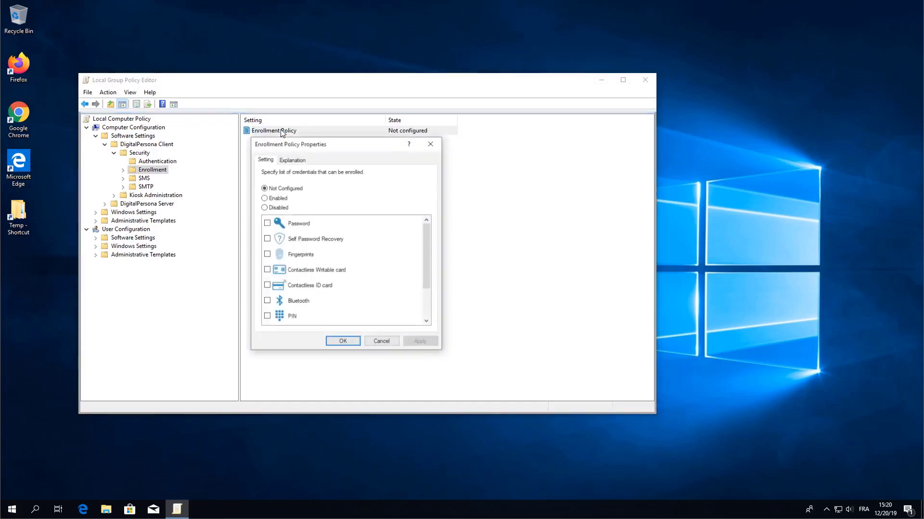
pyautogui.click(277, 201)
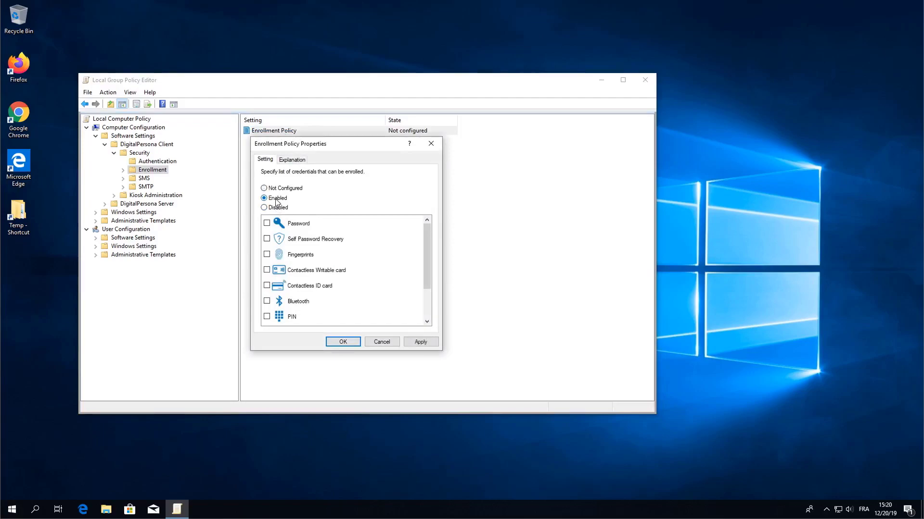
# - Allow every credential type for enrollment, from Password and Fingerprints to FIDO Key, and save
pyautogui.click(267, 224)
pyautogui.click(267, 240)
pyautogui.click(267, 254)
pyautogui.click(267, 270)
pyautogui.click(267, 286)
pyautogui.click(267, 301)
pyautogui.click(267, 317)
pyautogui.scroll(-1, 268, 319)
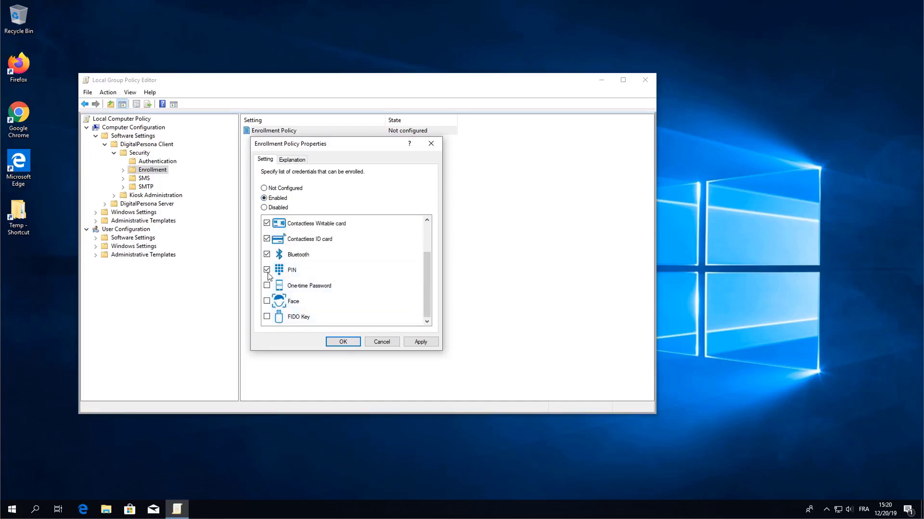
pyautogui.click(267, 286)
pyautogui.click(267, 301)
pyautogui.click(267, 317)
pyautogui.click(343, 341)
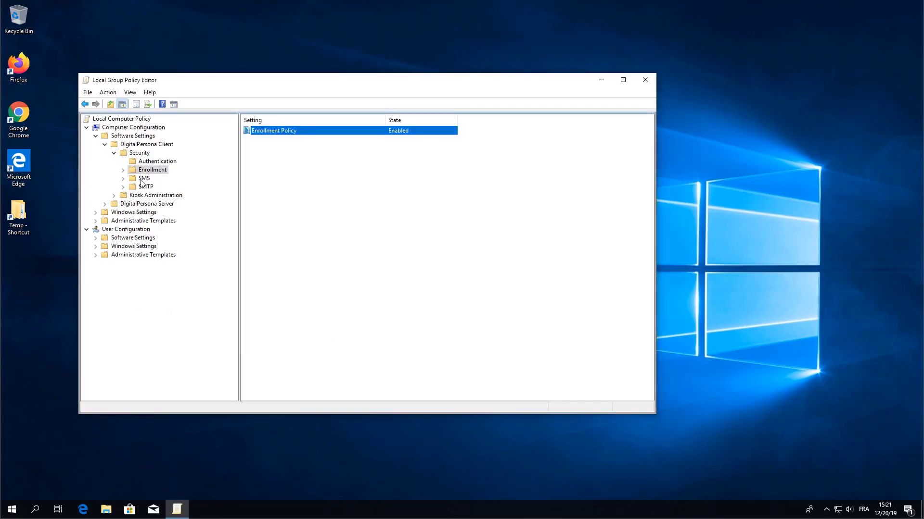
# - Expand Administrative Templates > DigitalPersona (AD) > Workstations and select Advanced
pyautogui.click(96, 222)
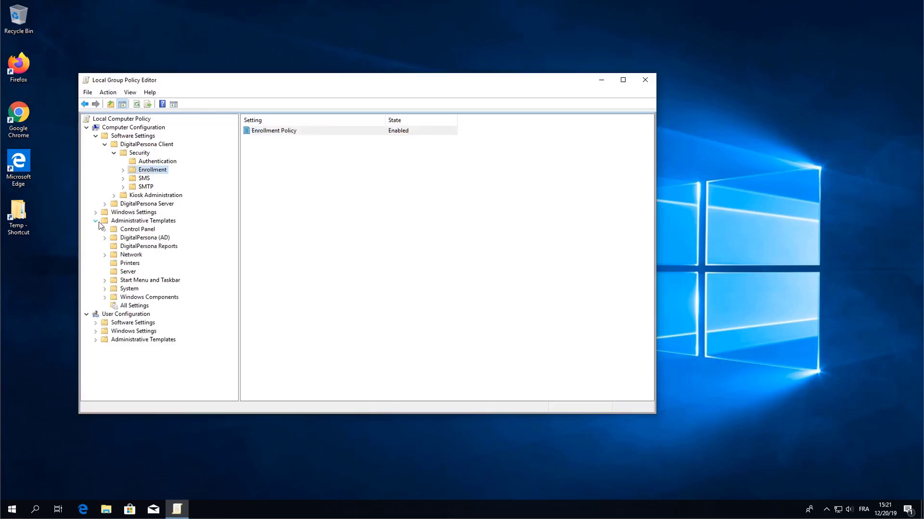
pyautogui.doubleClick(140, 239)
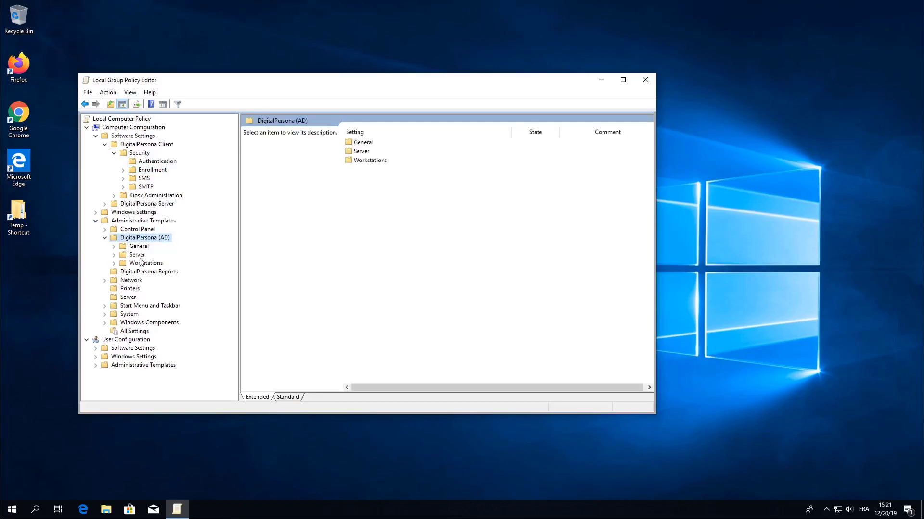
pyautogui.doubleClick(140, 264)
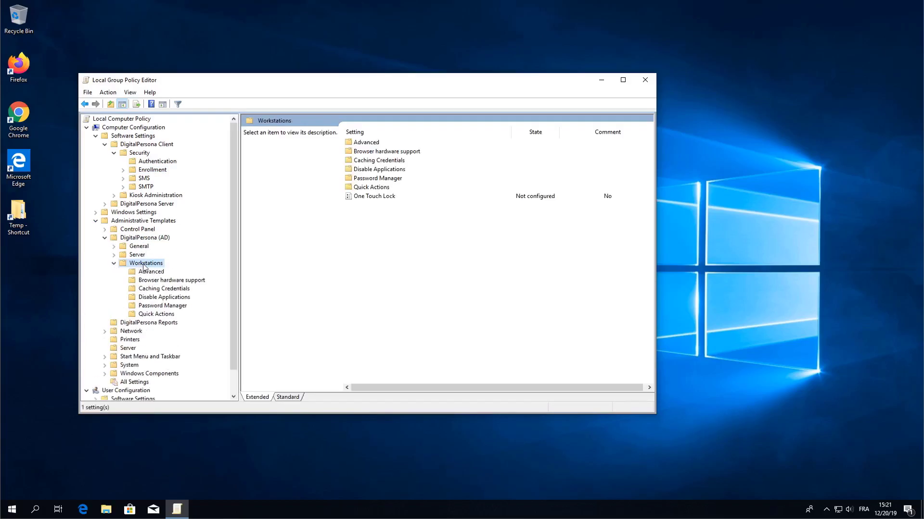
pyautogui.click(153, 272)
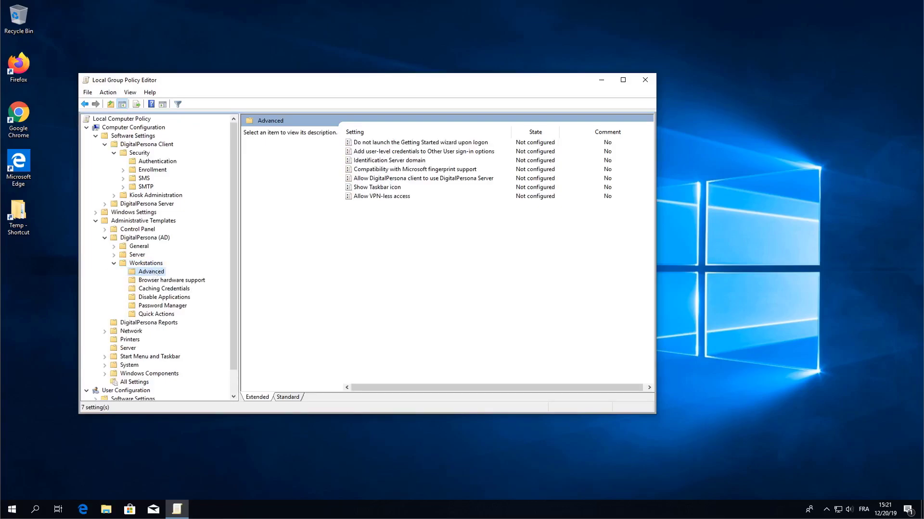
# - Set 'Allow DigitalPersona client to use DigitalPersona Server' to Disabled and confirm
pyautogui.click(404, 181)
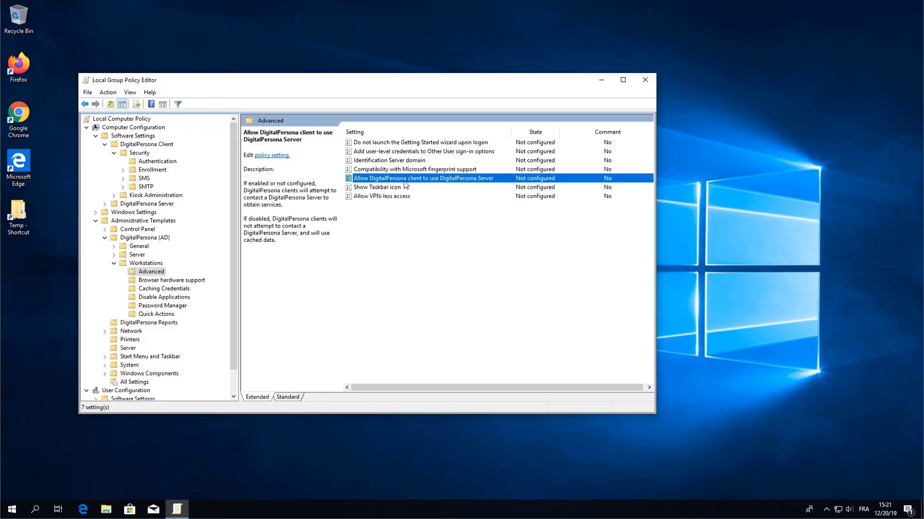
pyautogui.doubleClick(404, 182)
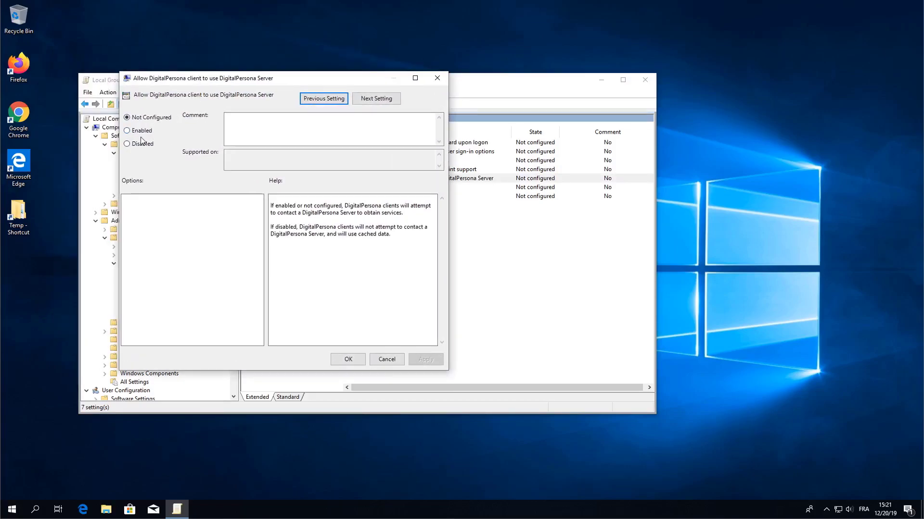
pyautogui.click(142, 143)
pyautogui.click(348, 360)
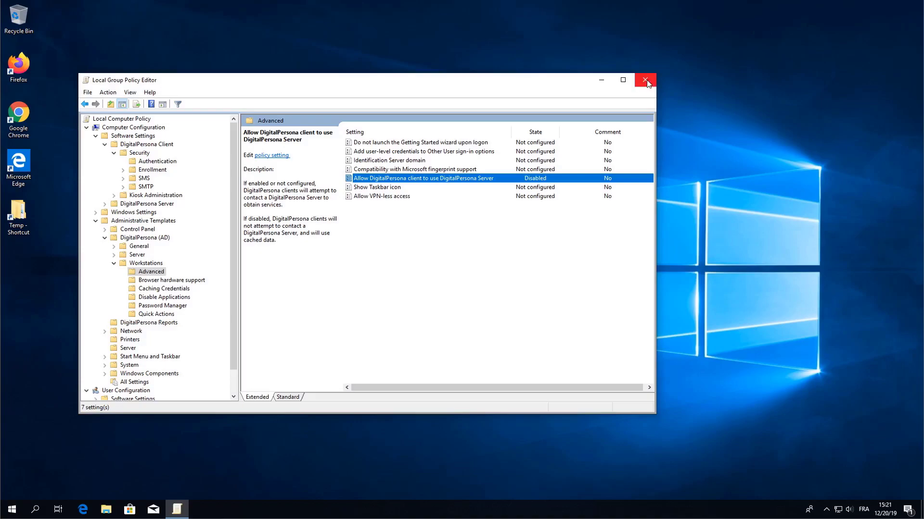
# - Close the policy editor and run gpupdate /force in an administrator Command Prompt
pyautogui.click(645, 80)
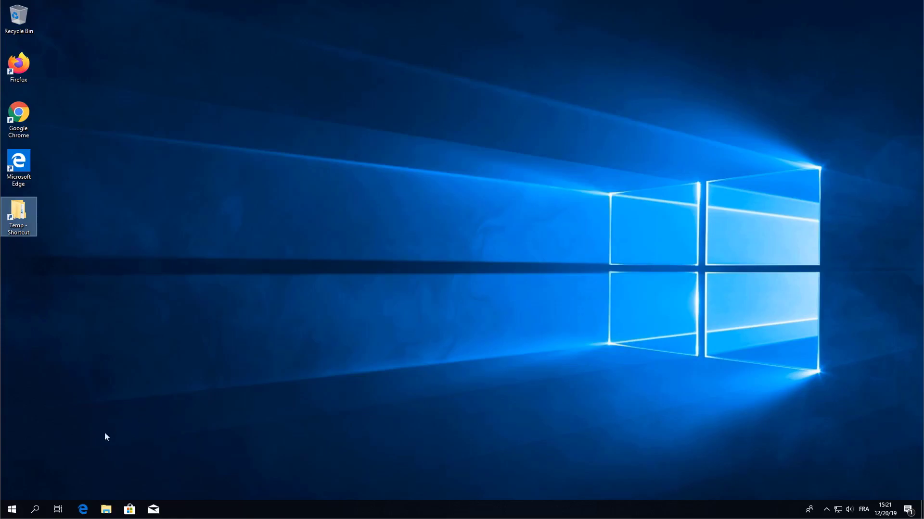
pyautogui.click(35, 510)
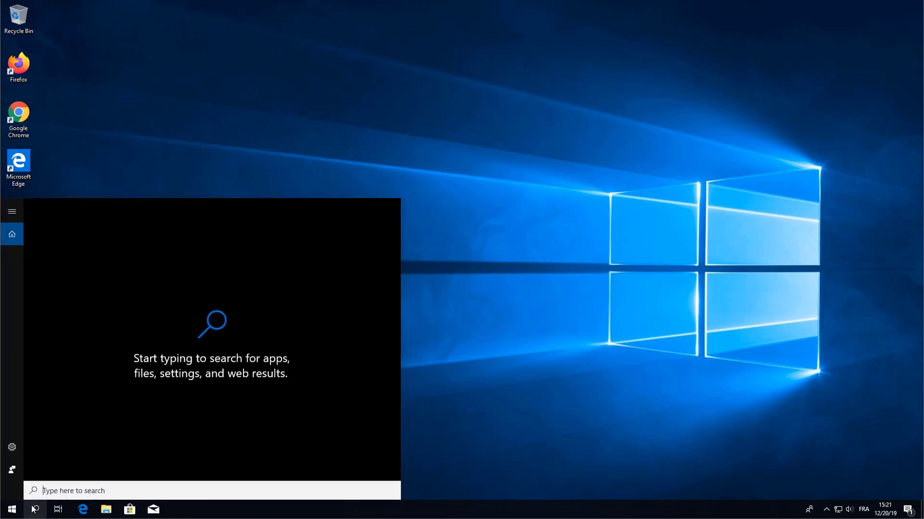
pyautogui.write('cmd')
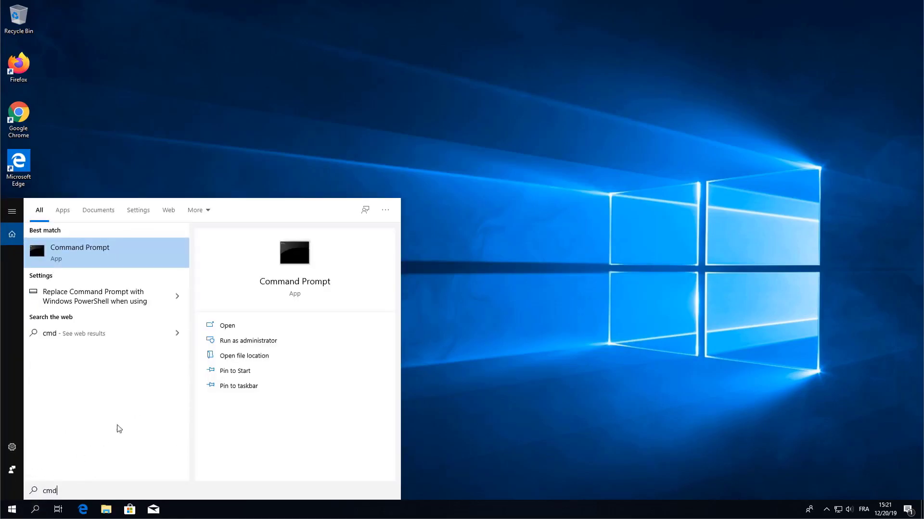
pyautogui.rightClick(91, 264)
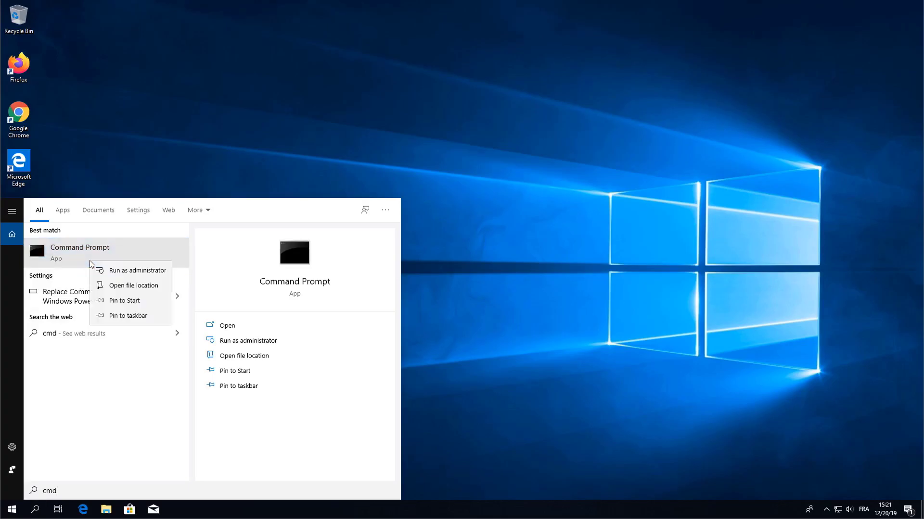
pyautogui.click(137, 270)
pyautogui.click(399, 313)
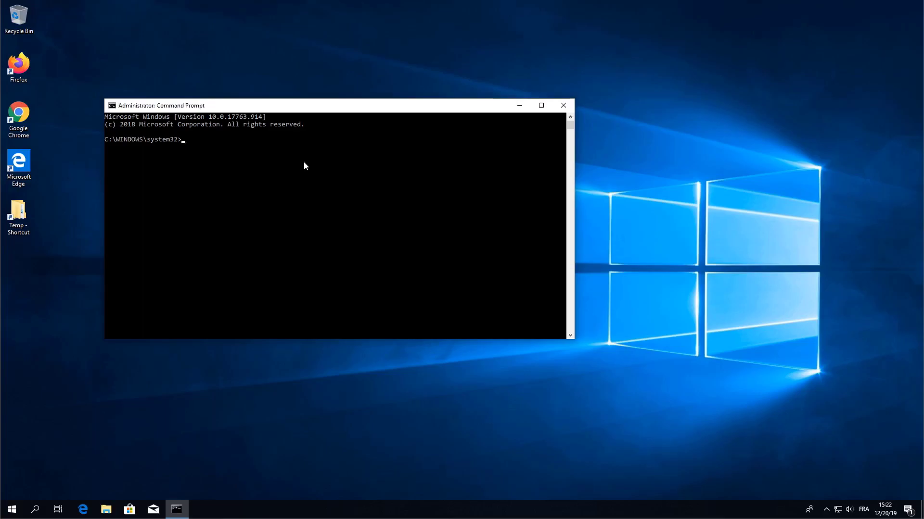
pyautogui.write('gpupdate /force')
pyautogui.press('Return')
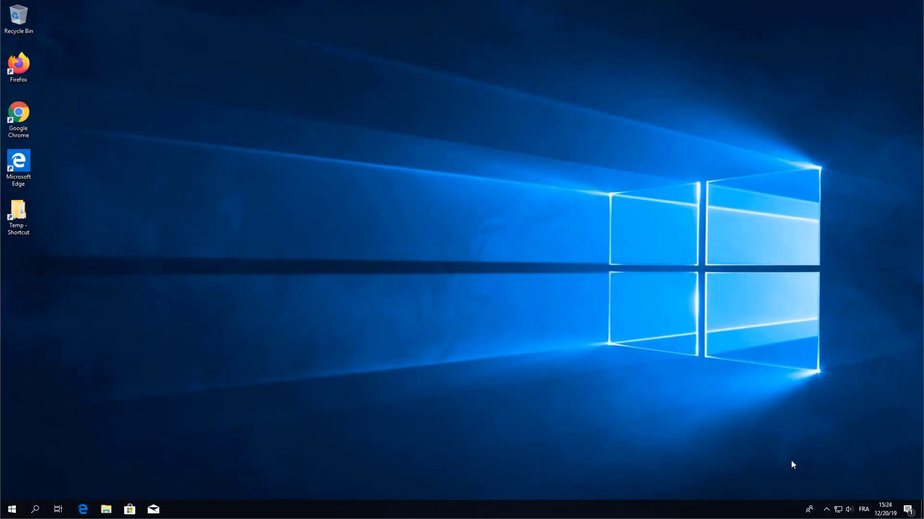
pyautogui.click(826, 511)
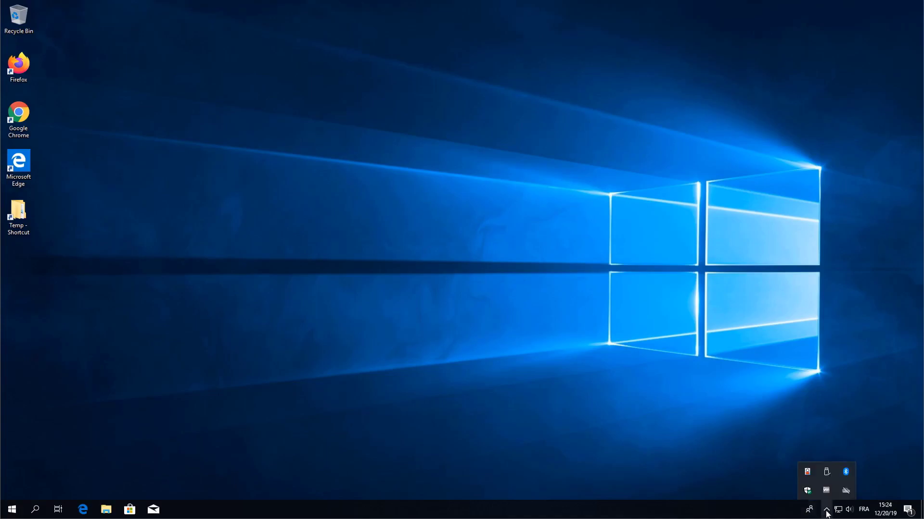
pyautogui.rightClick(806, 473)
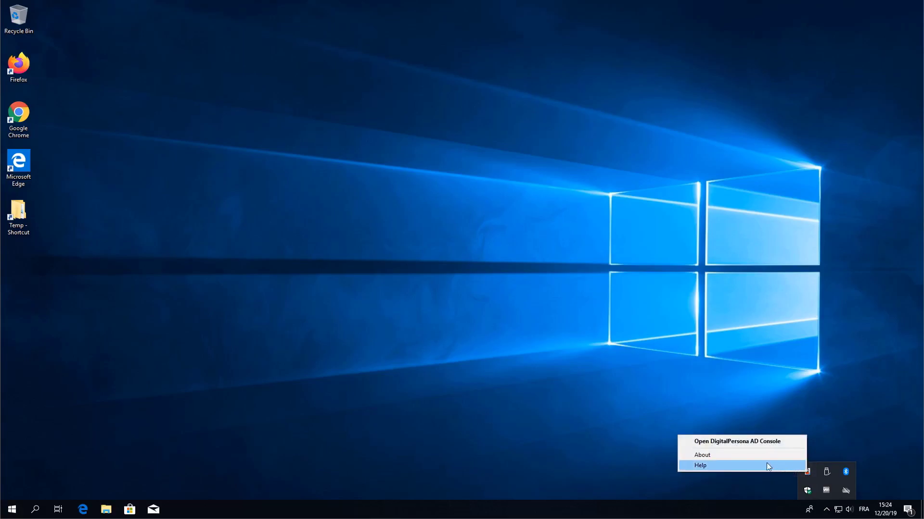
pyautogui.click(752, 458)
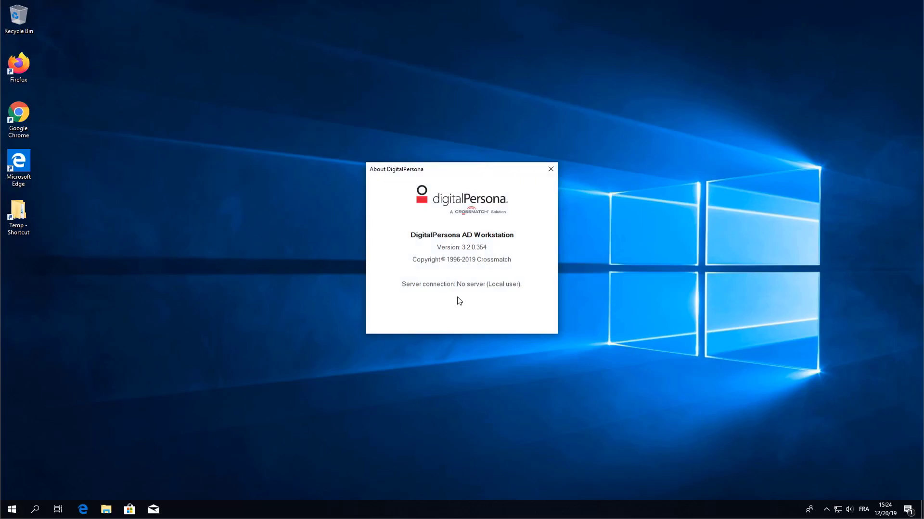
pyautogui.click(551, 169)
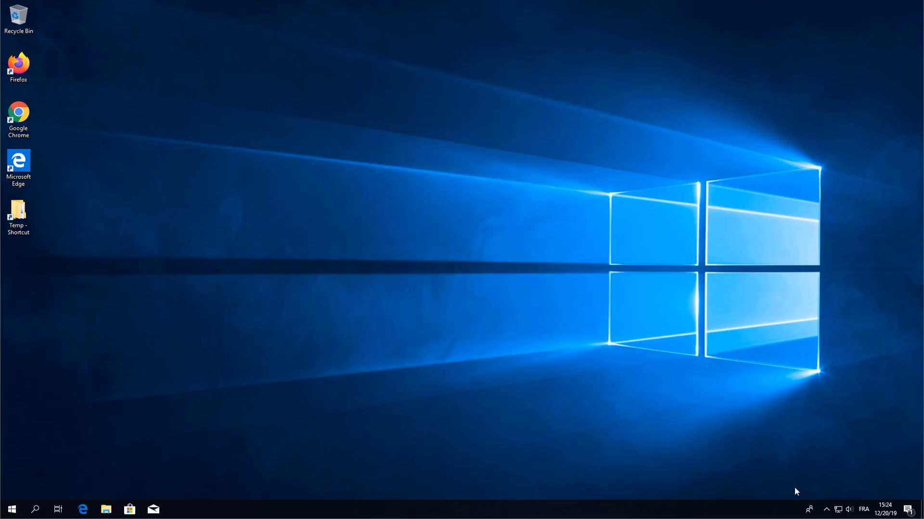
# - Open the DigitalPersona AD Console from the tray and create the account with the Windows password
pyautogui.click(826, 510)
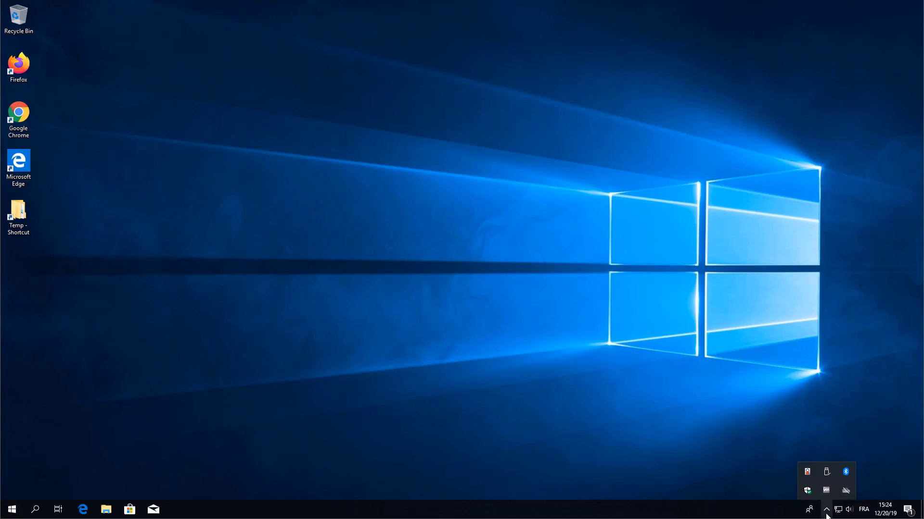
pyautogui.rightClick(808, 475)
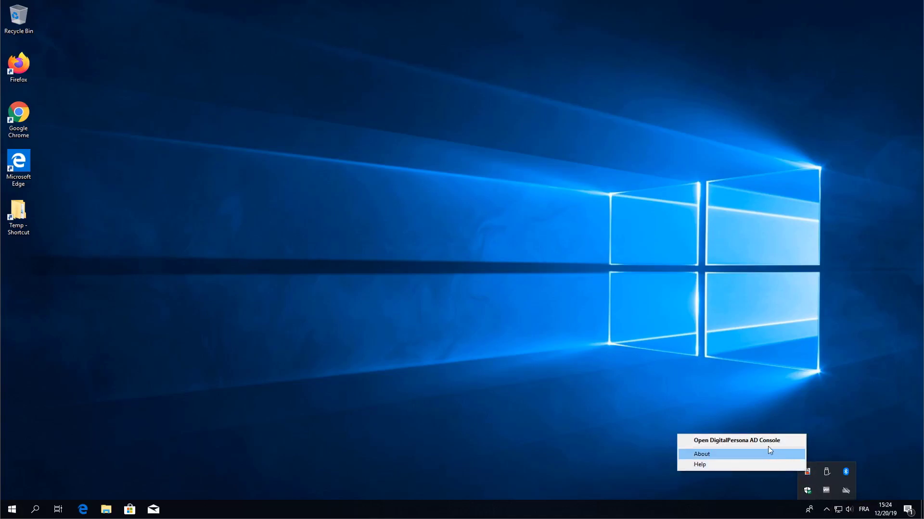
pyautogui.click(725, 442)
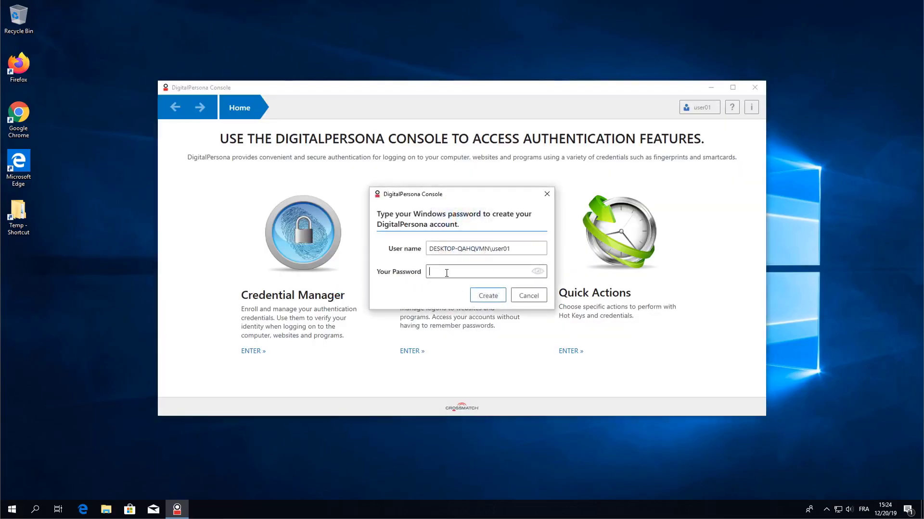
pyautogui.write('p')
pyautogui.press('Return')
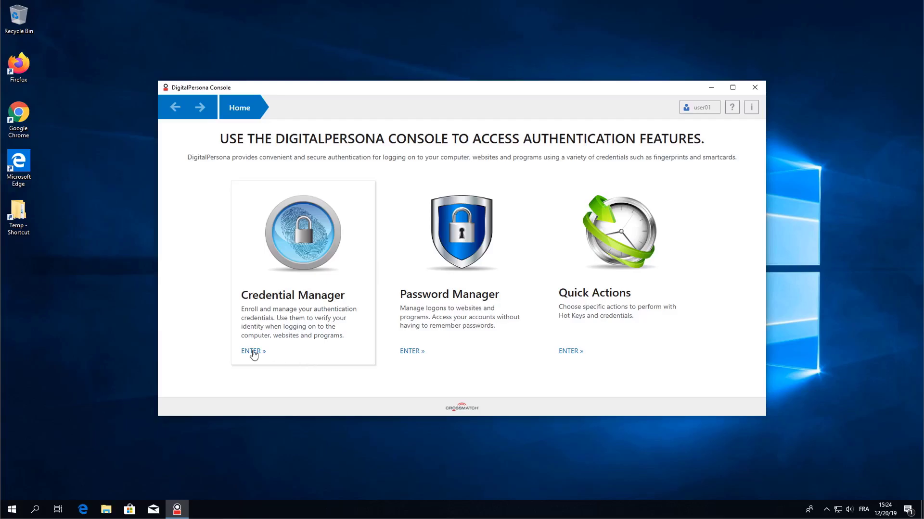
# - Enroll the left index fingerprint in Credential Manager, save it, and close DigitalPersona Console
pyautogui.click(103, 361)
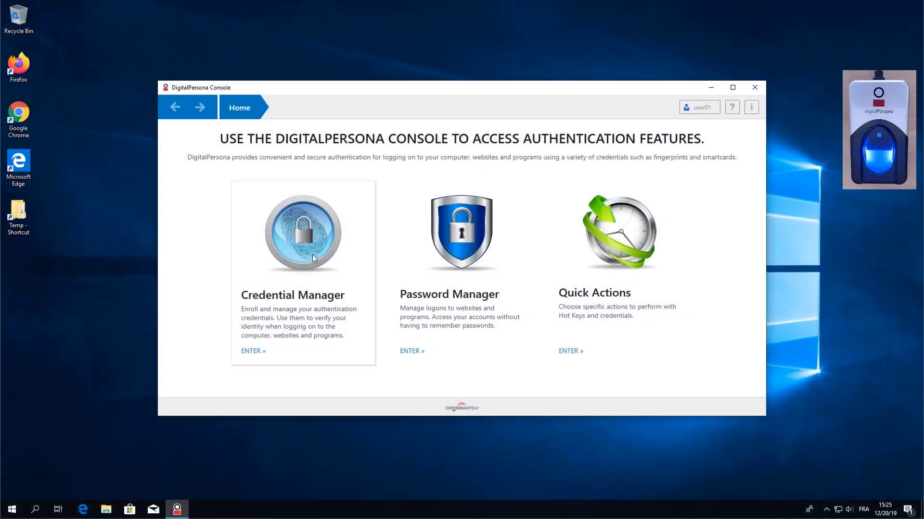
pyautogui.click(313, 258)
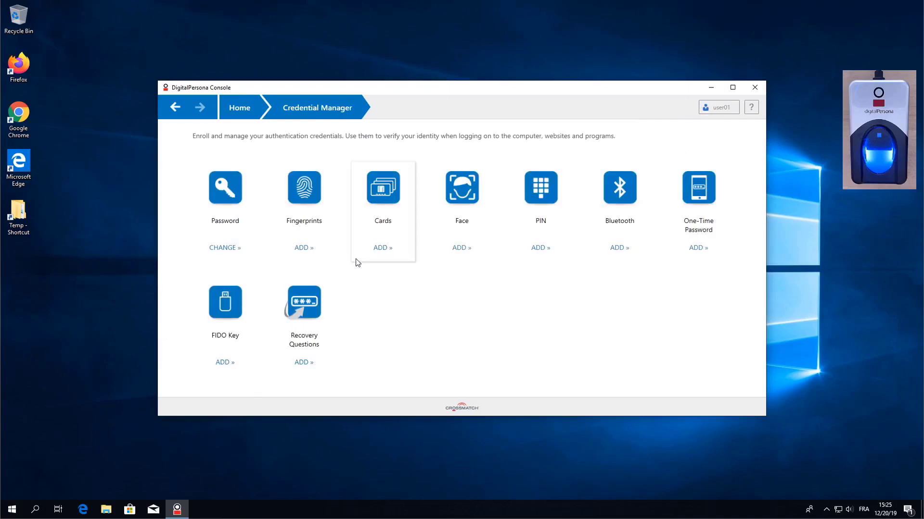
pyautogui.click(317, 214)
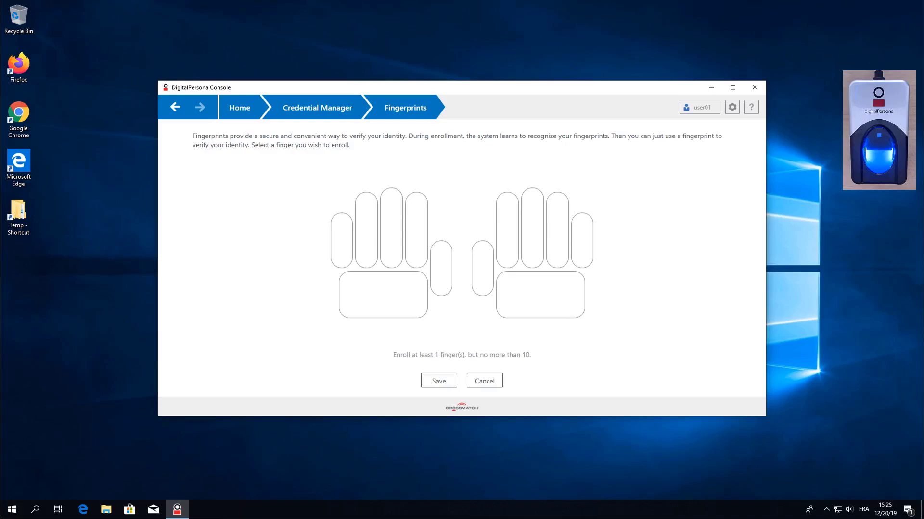
pyautogui.click(423, 259)
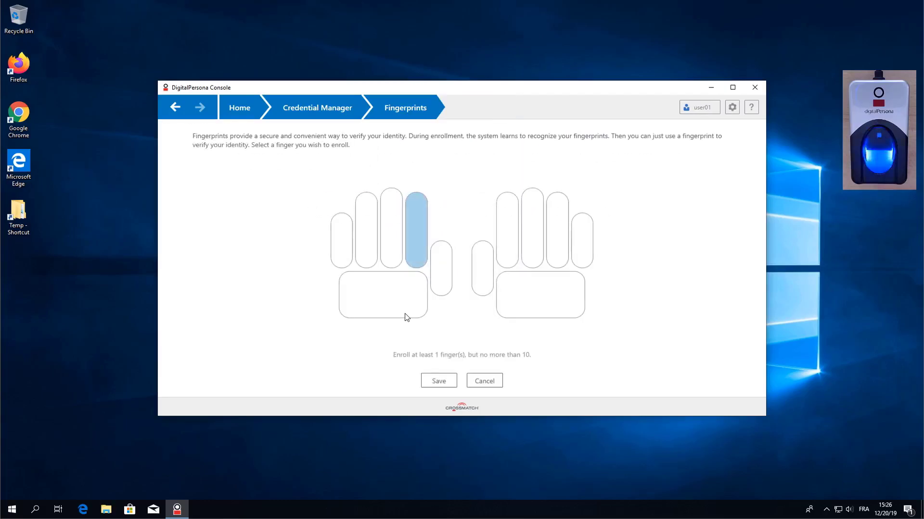
pyautogui.click(441, 381)
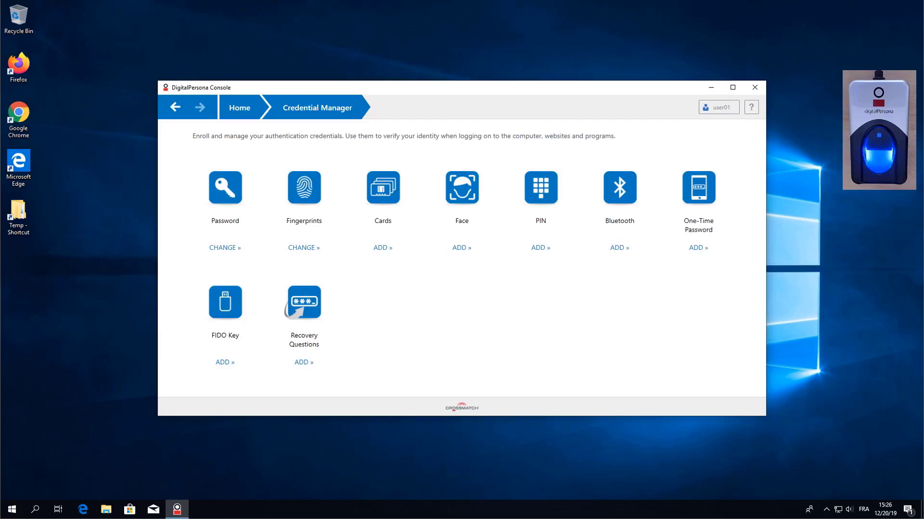
pyautogui.click(758, 92)
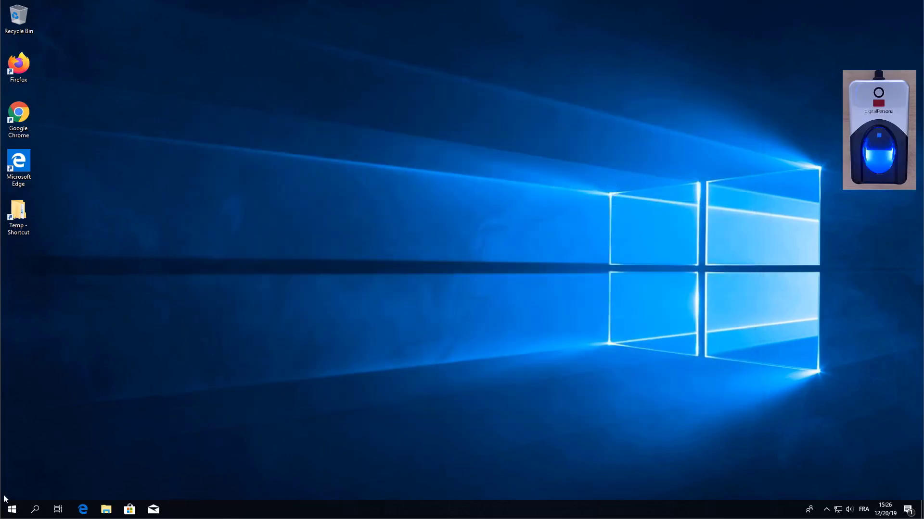
# - Lock the PC with Win+L and switch the Windows sign-in screen to fingerprint sign-in
pyautogui.press('super+l')
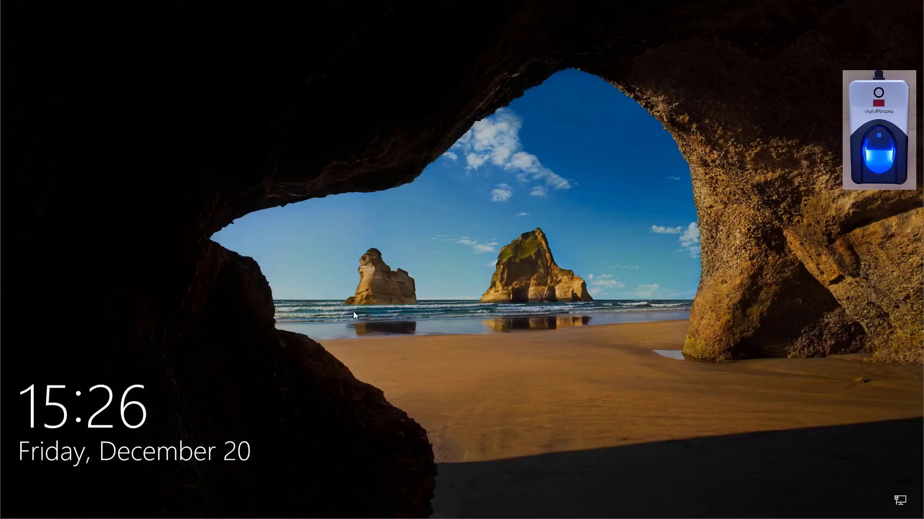
pyautogui.click(418, 317)
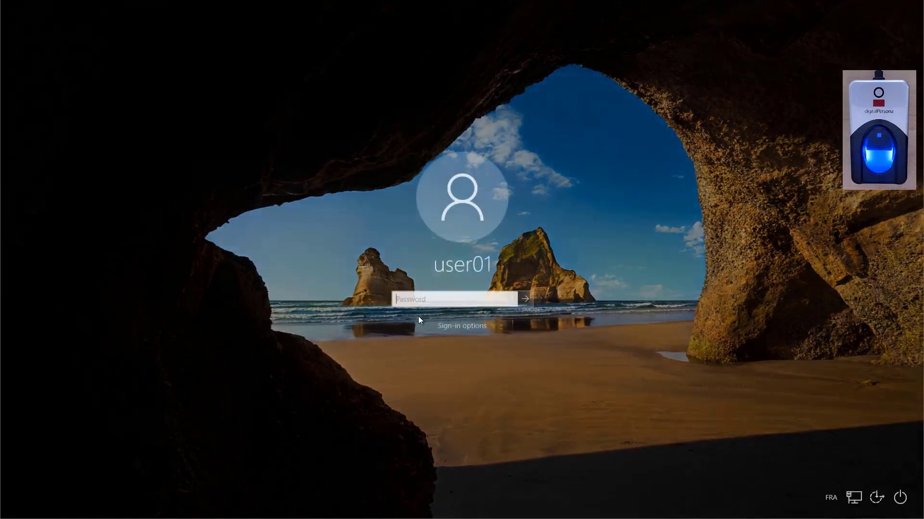
pyautogui.click(448, 327)
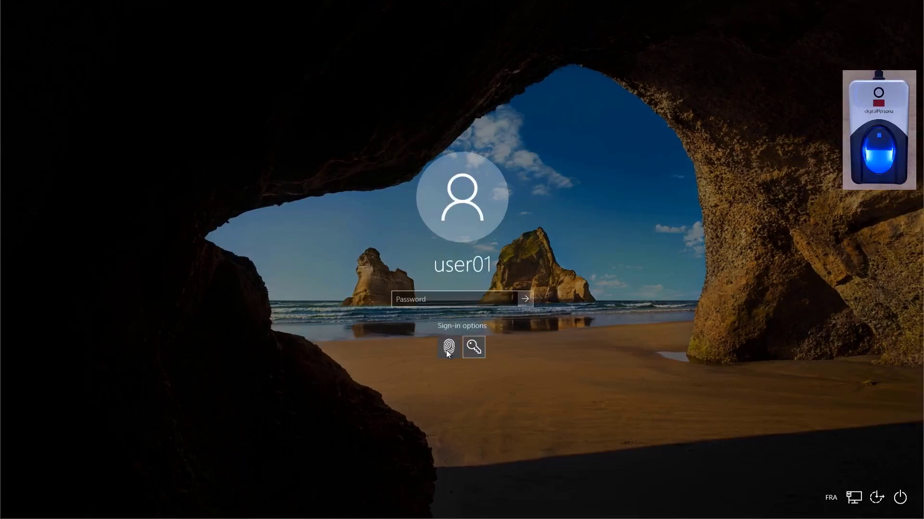
pyautogui.click(447, 353)
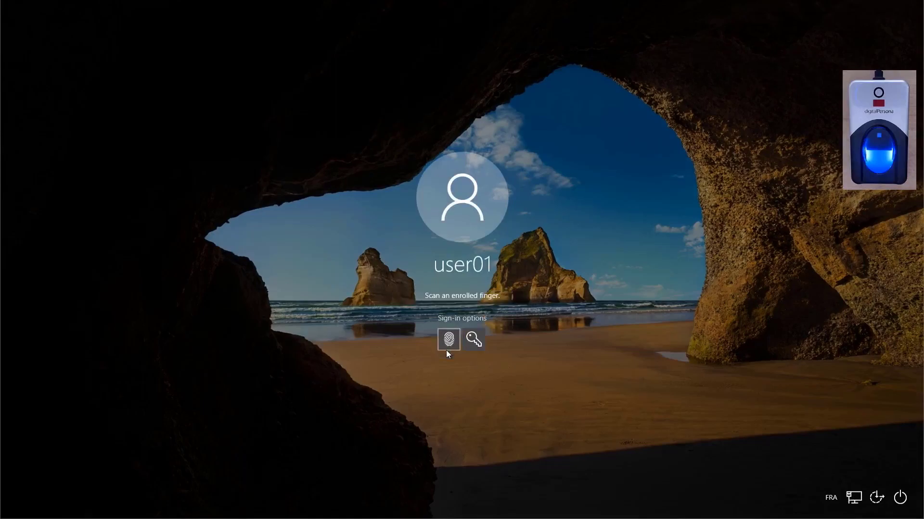